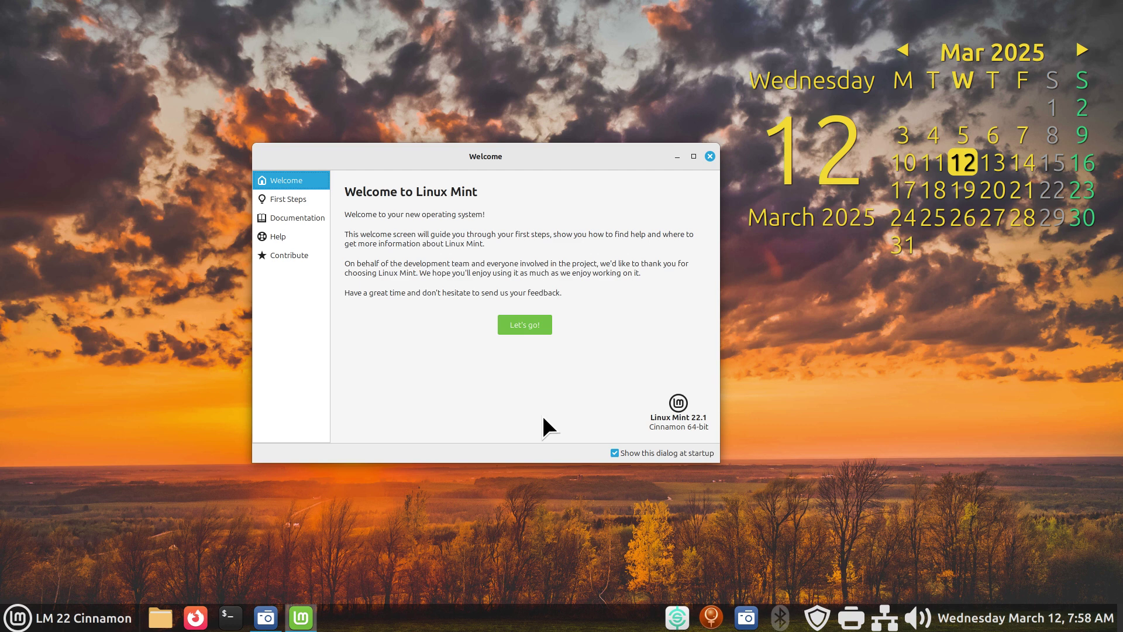
# - Close the Linux Mint Welcome window to reveal the bare Cinnamon desktop
pyautogui.click(710, 156)
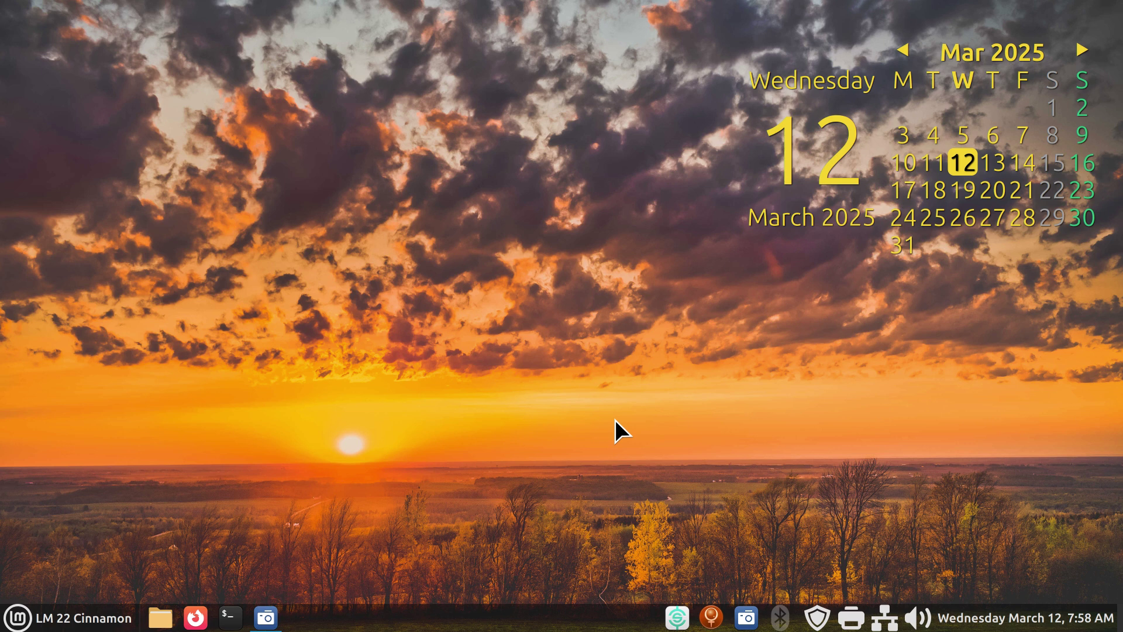
pyautogui.hotkey('ctrl', 'space')
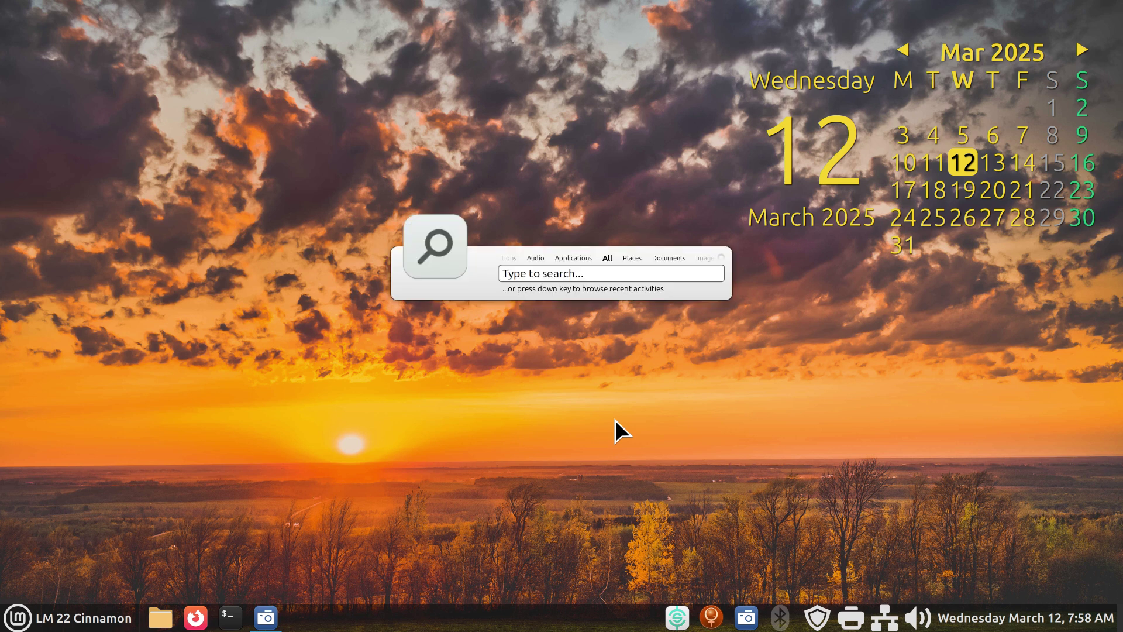
pyautogui.write('ca')
pyautogui.press('Return')
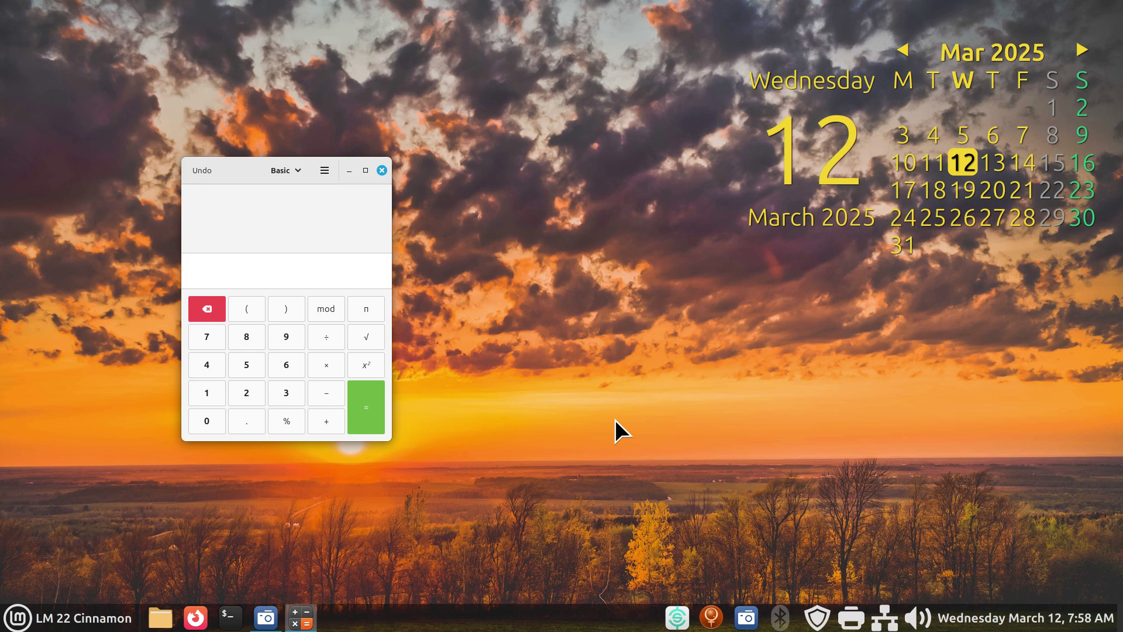
pyautogui.hotkey('alt', 'F4')
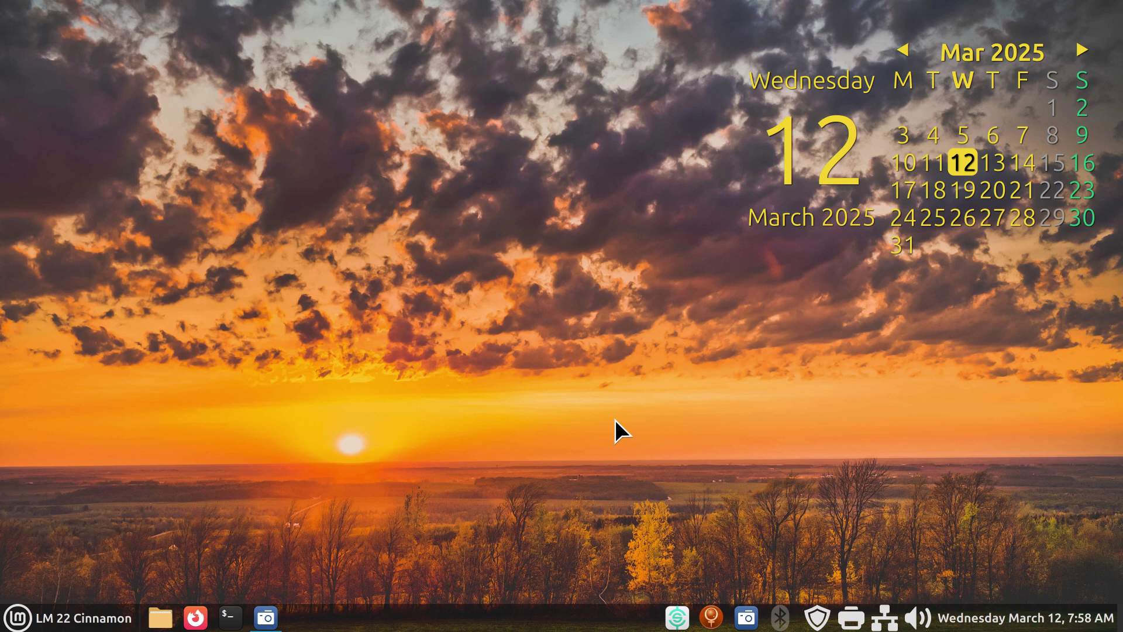
pyautogui.hotkey('ctrl', 'space')
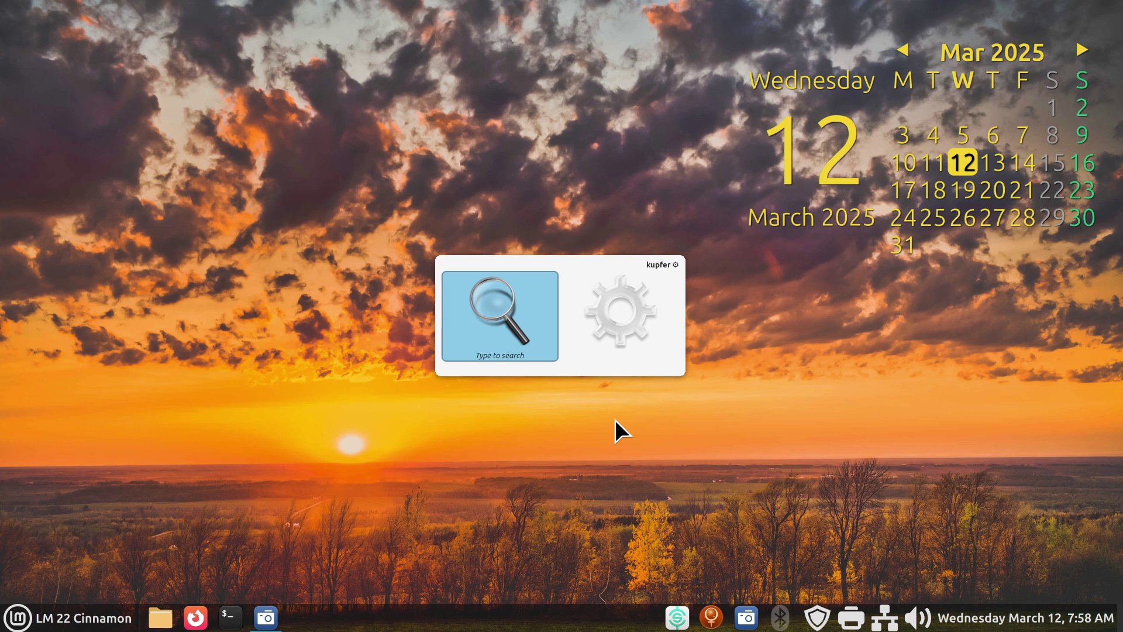
pyautogui.write('c')
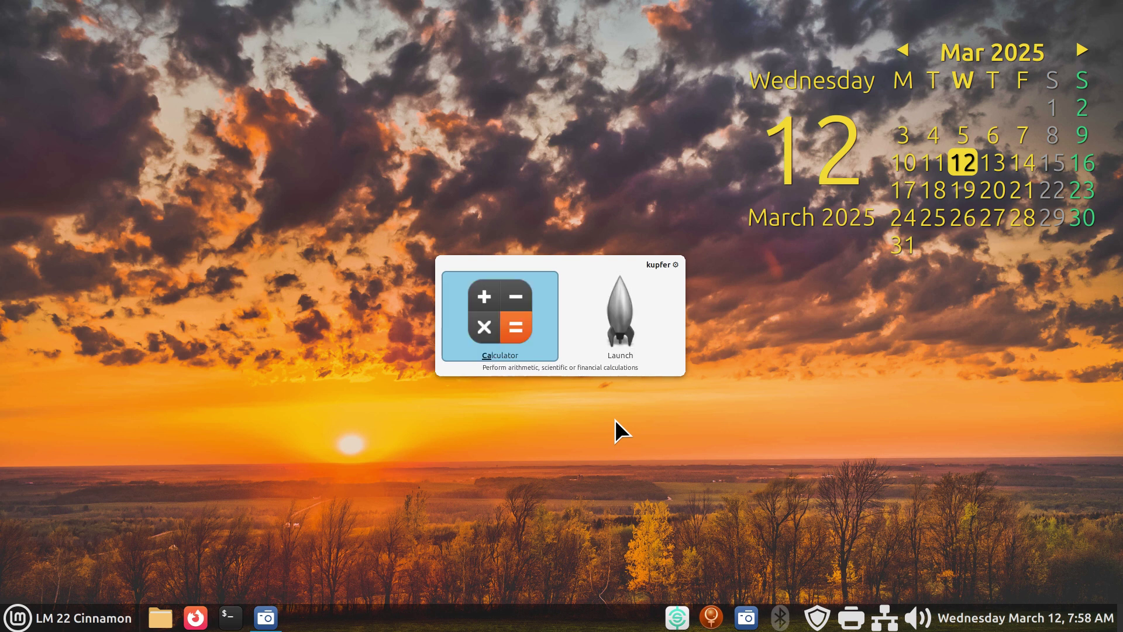
pyautogui.press('Return')
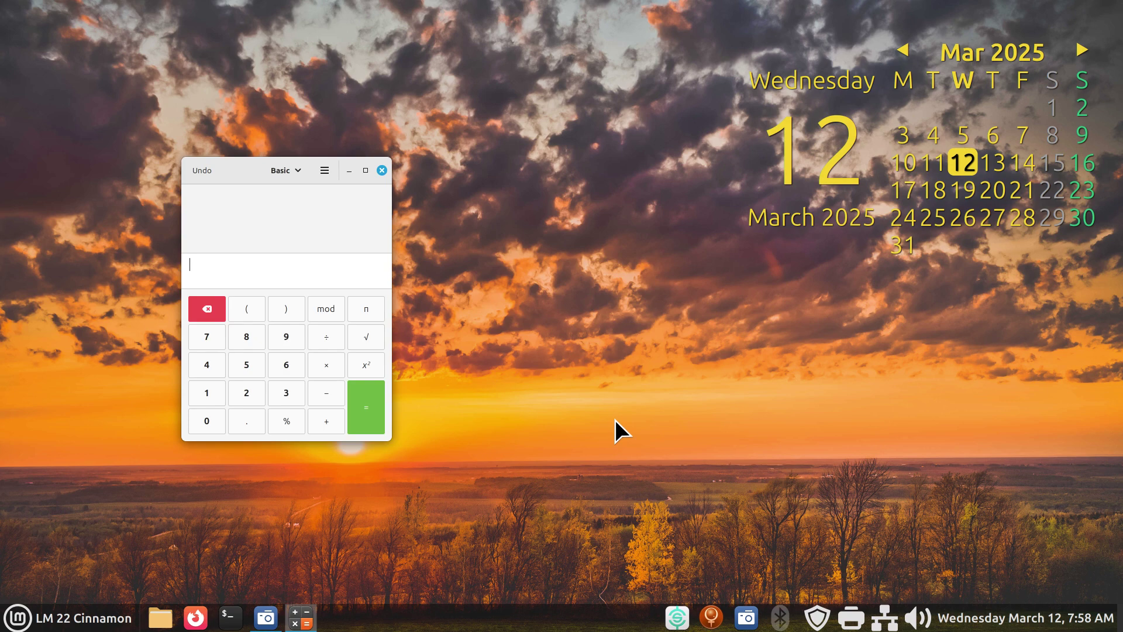
pyautogui.hotkey('ctrl', 'q')
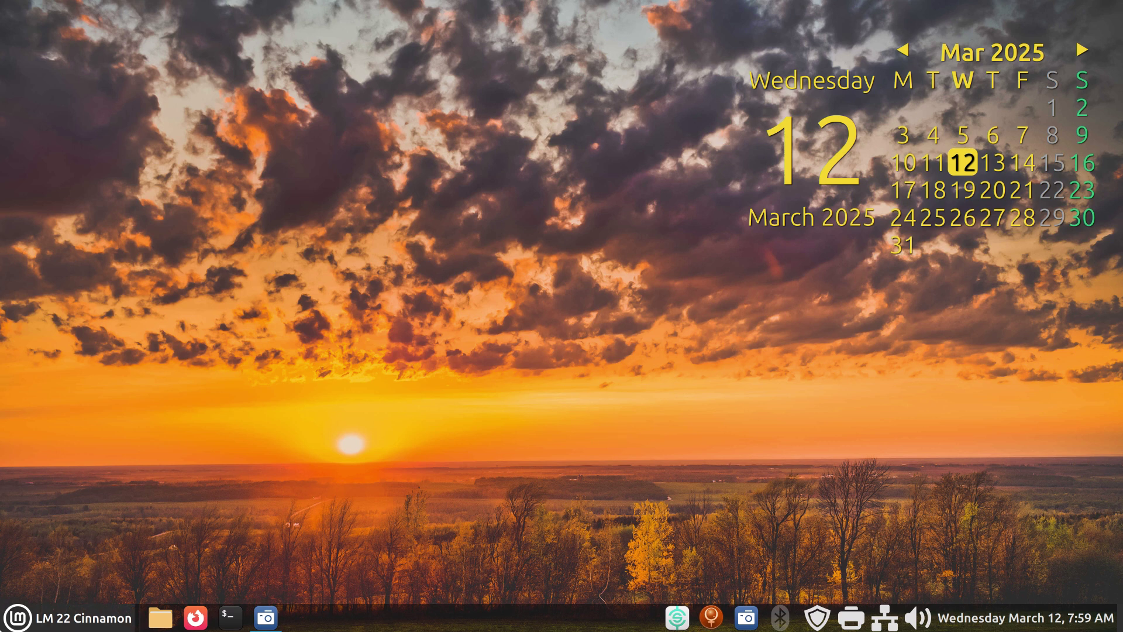
pyautogui.click(24, 618)
pyautogui.moveTo(150, 193)
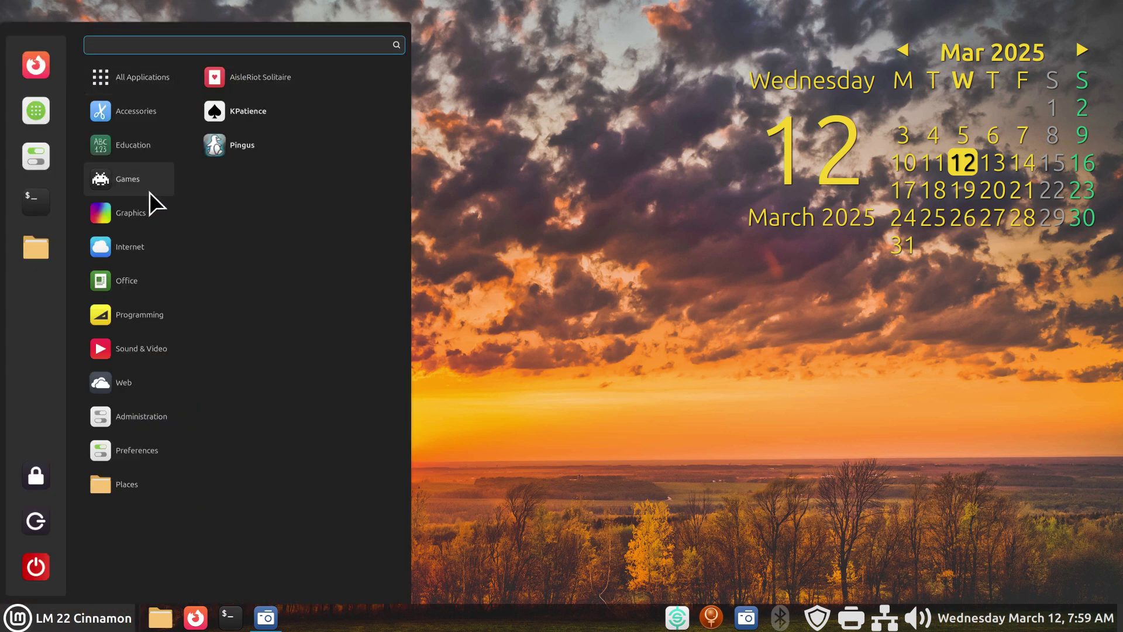
pyautogui.moveTo(157, 347)
pyautogui.moveTo(126, 283)
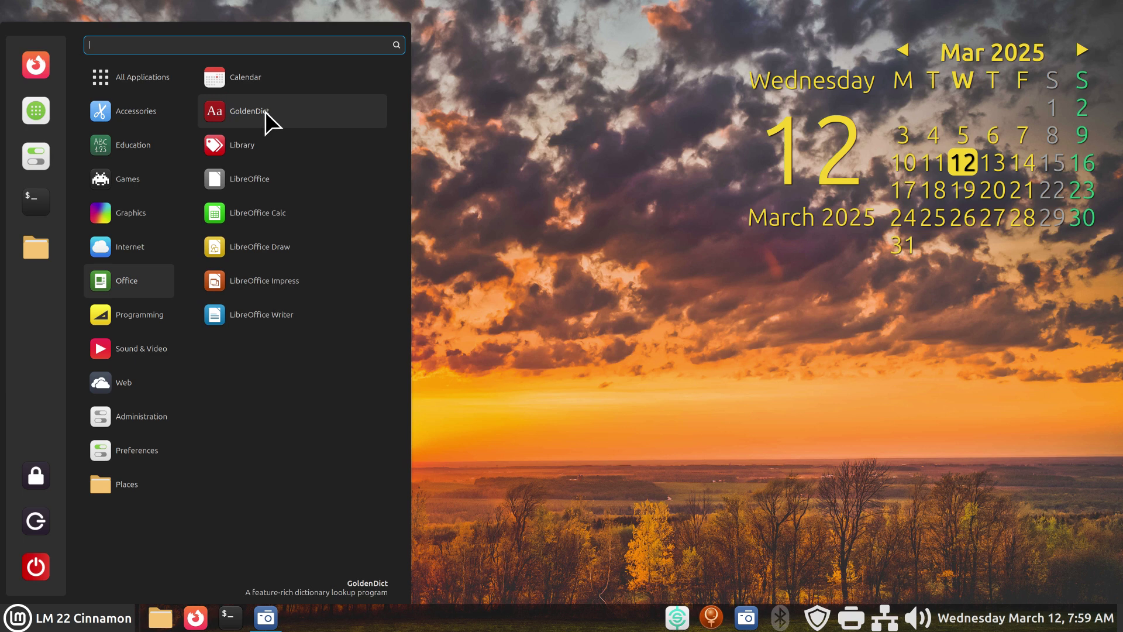
pyautogui.click(658, 419)
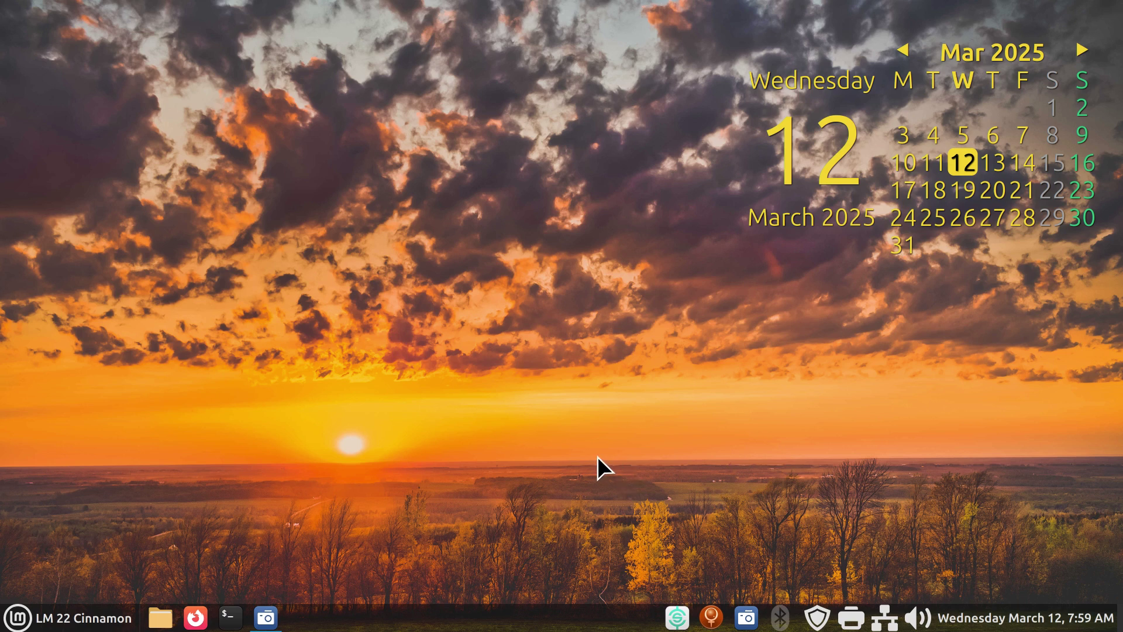
pyautogui.hotkey('ctrl', 'space')
pyautogui.write('sol')
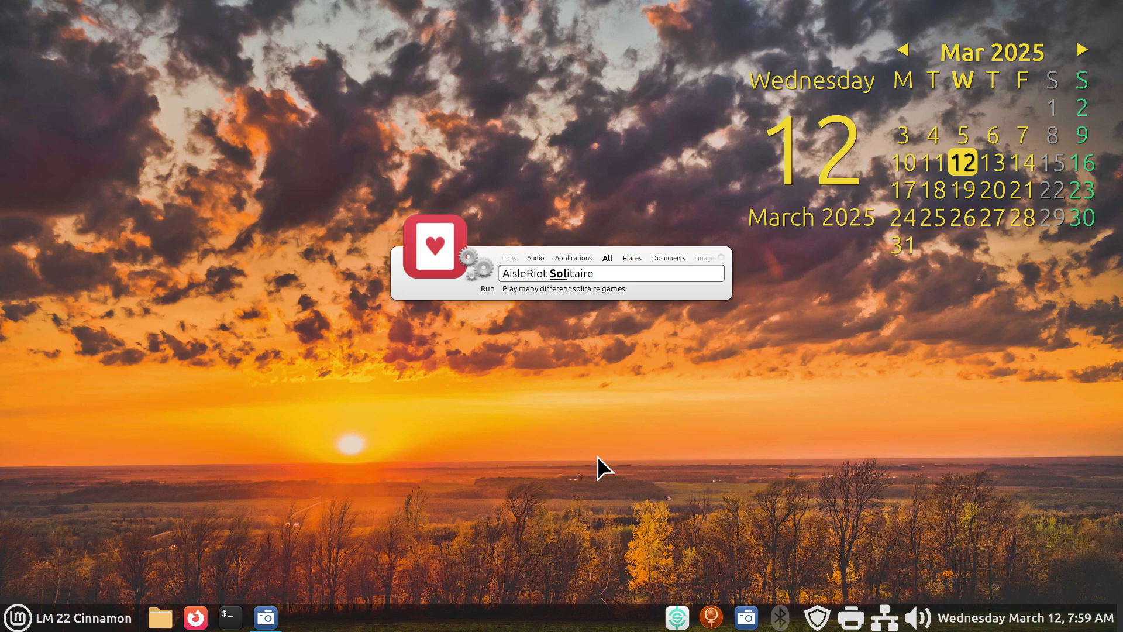
pyautogui.press('Return')
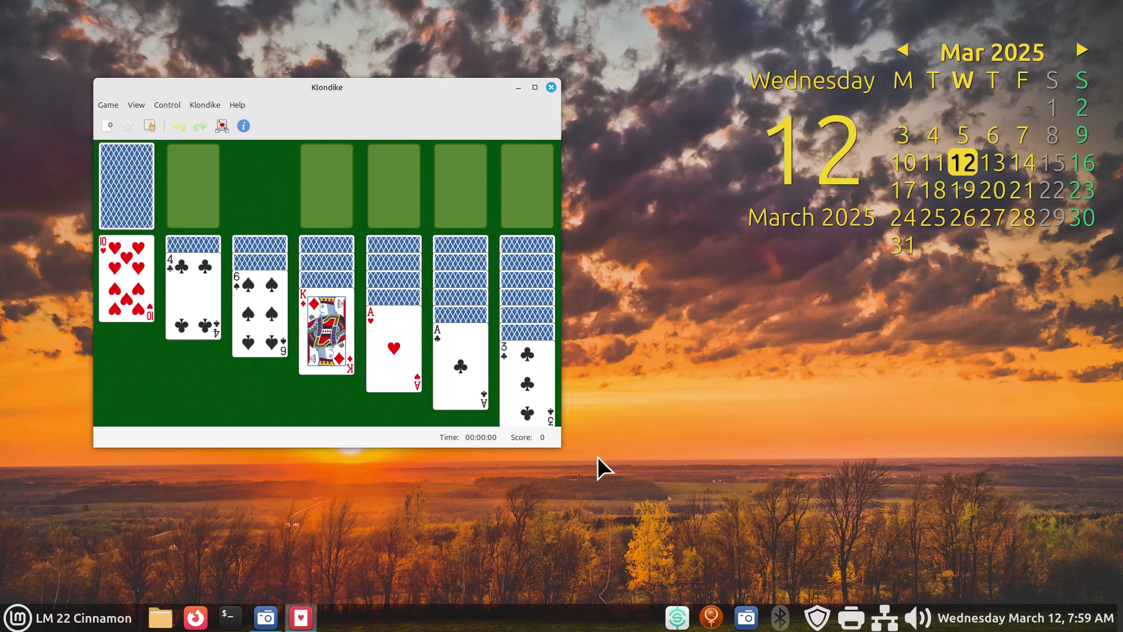
pyautogui.hotkey('alt', 'F4')
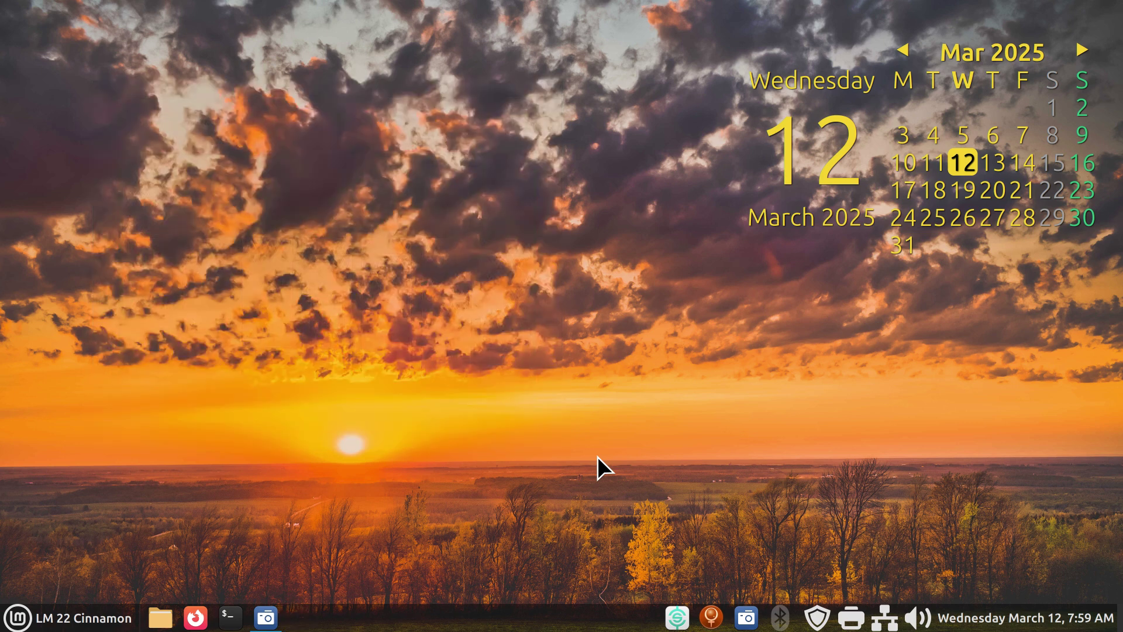
pyautogui.hotkey('ctrl', 'space')
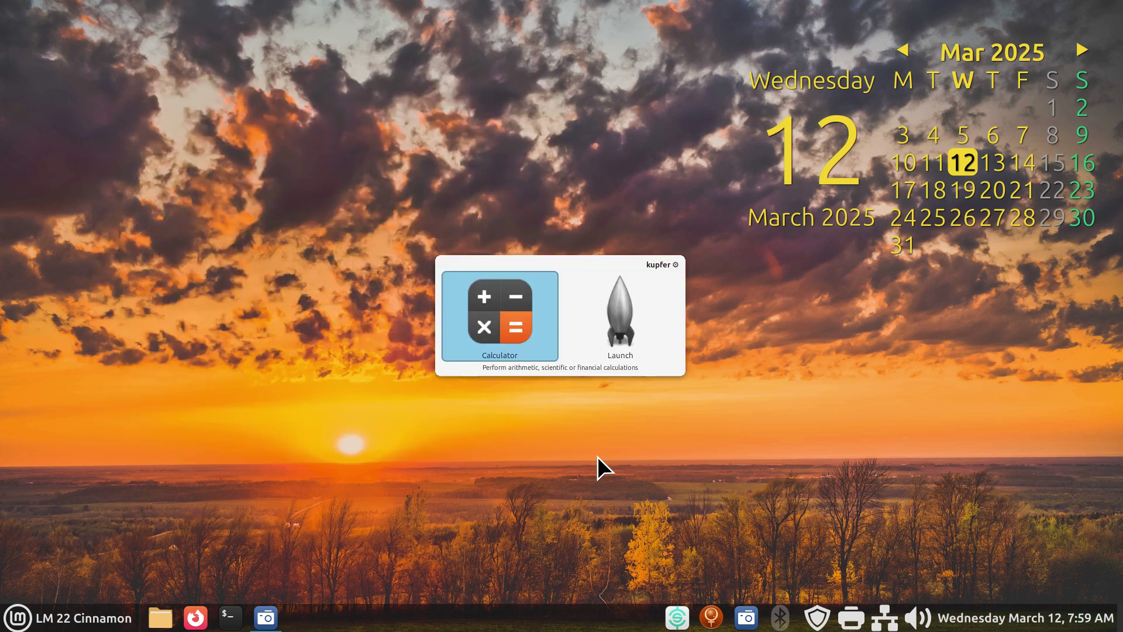
pyautogui.write('soli')
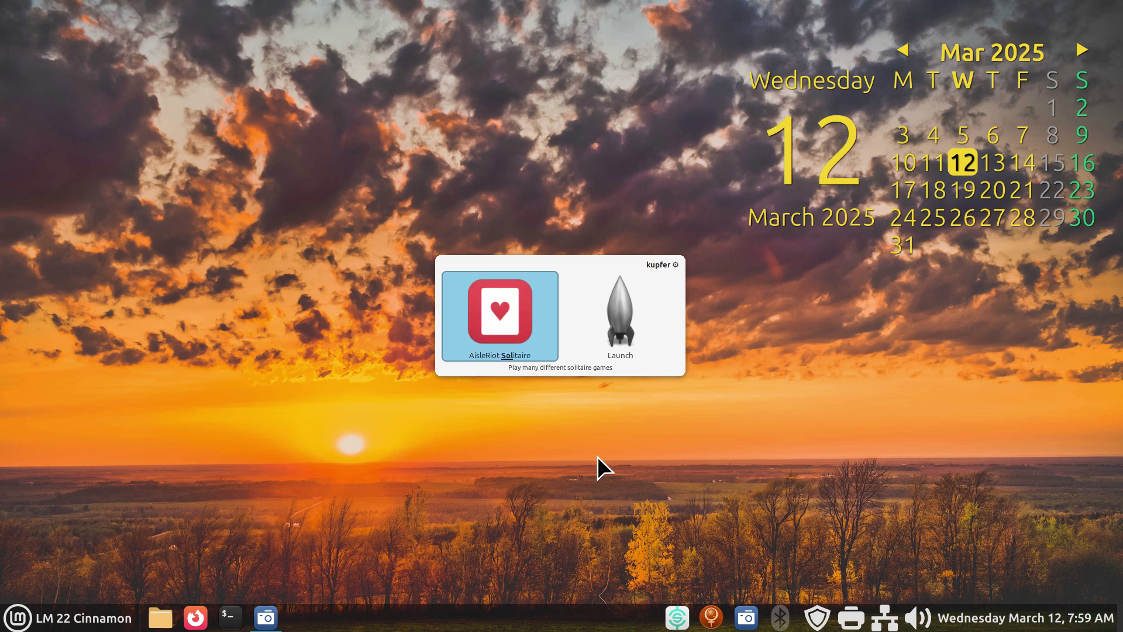
pyautogui.press('Return')
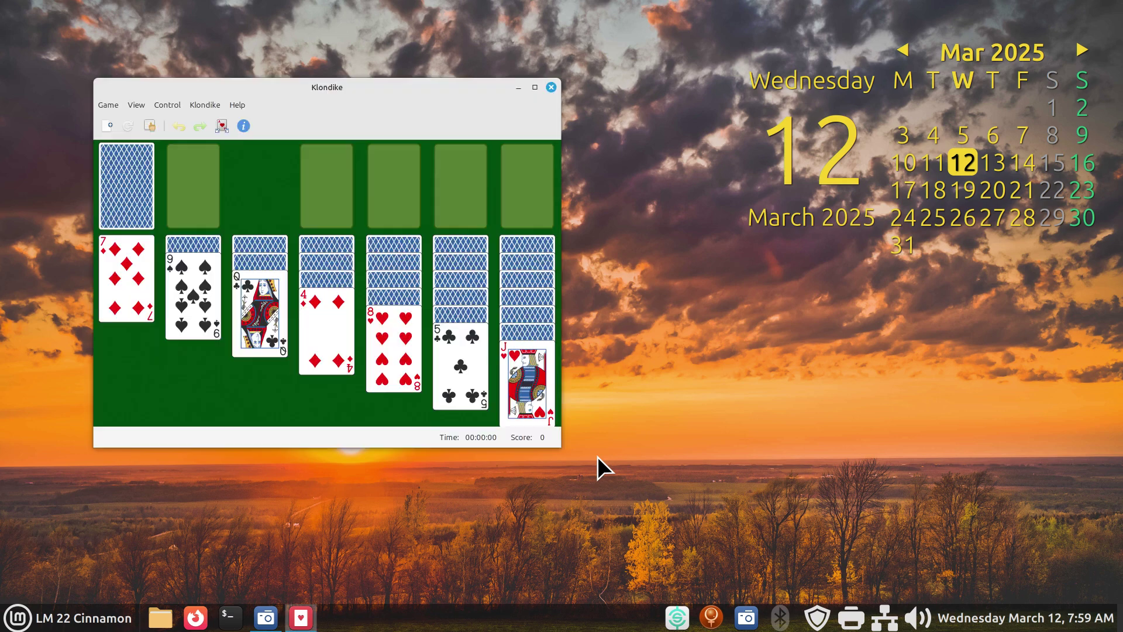
pyautogui.hotkey('ctrl', 'q')
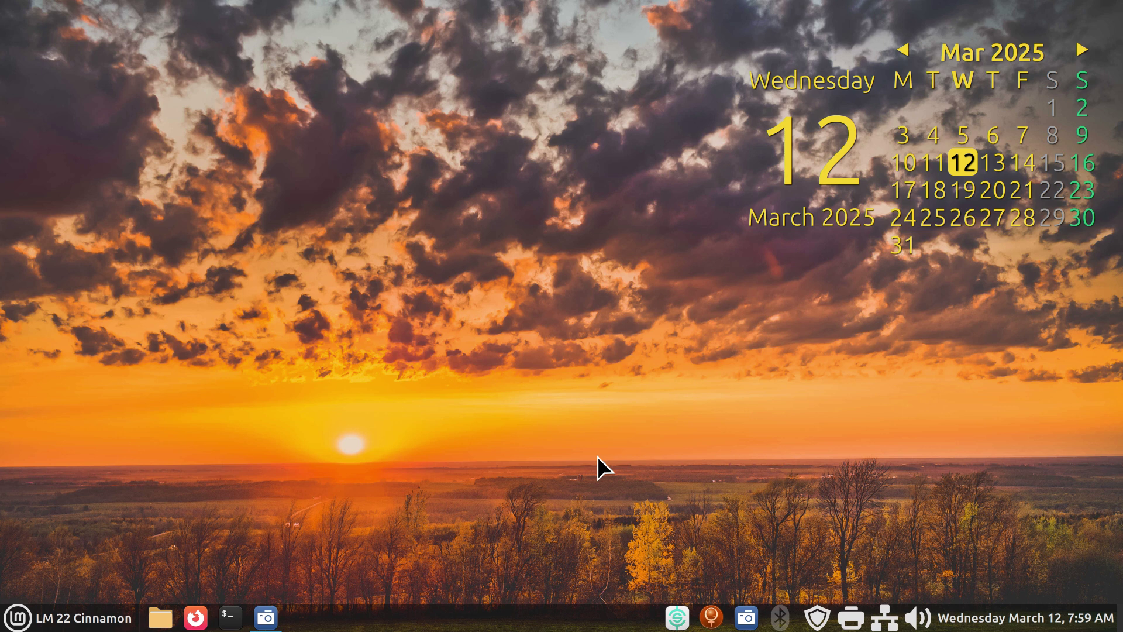
# - Launch LibreOffice Writer from Kupfer with 'wri', then close the empty document
pyautogui.hotkey('ctrl', 'space')
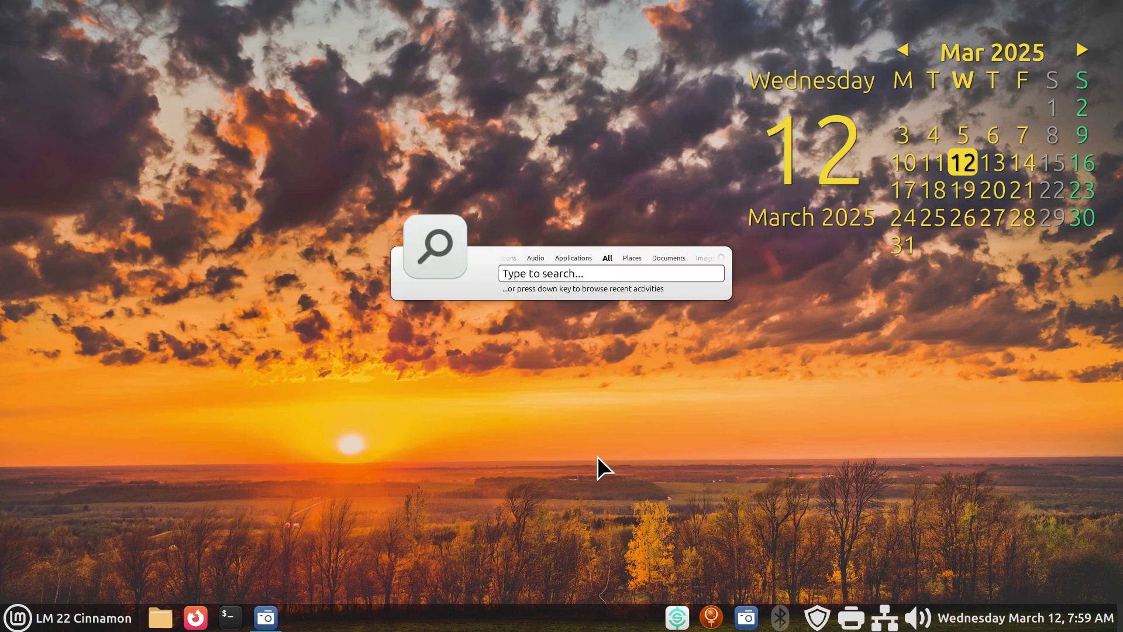
pyautogui.write('wri')
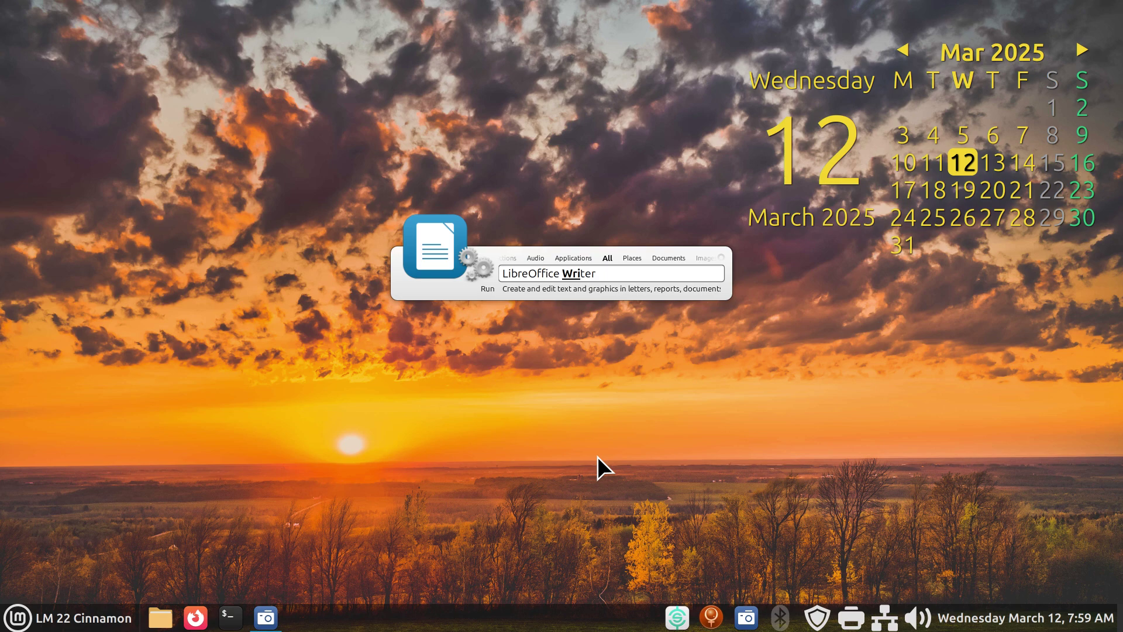
pyautogui.press('Return')
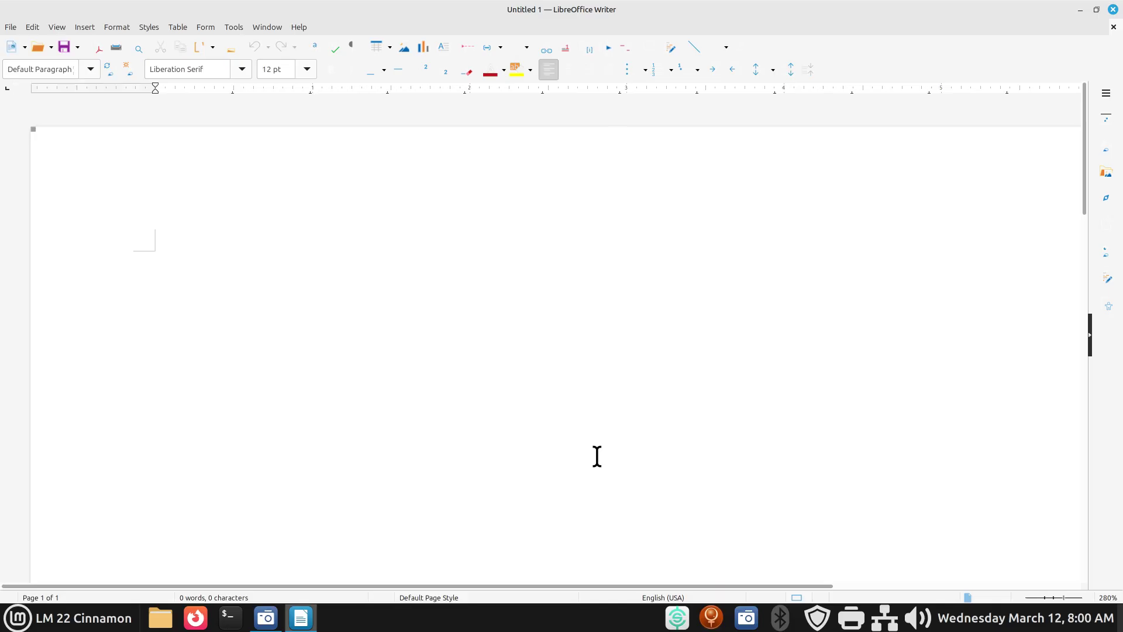
pyautogui.hotkey('alt', 'F4')
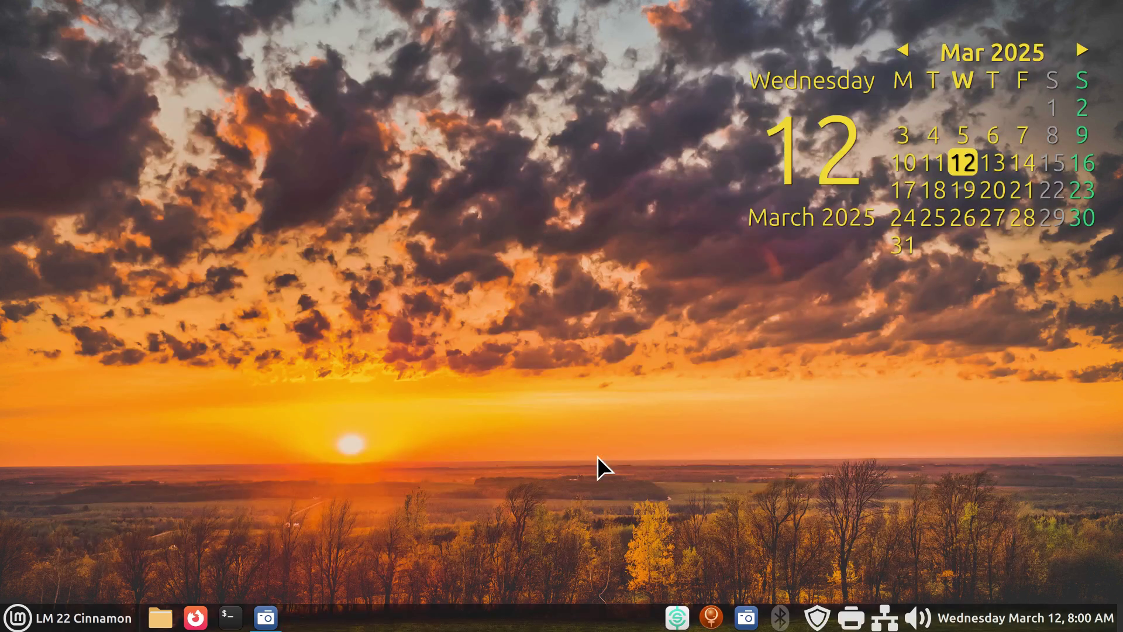
# - Relaunch LibreOffice Writer from Kupfer by searching 'ri'
pyautogui.hotkey('ctrl', 'space')
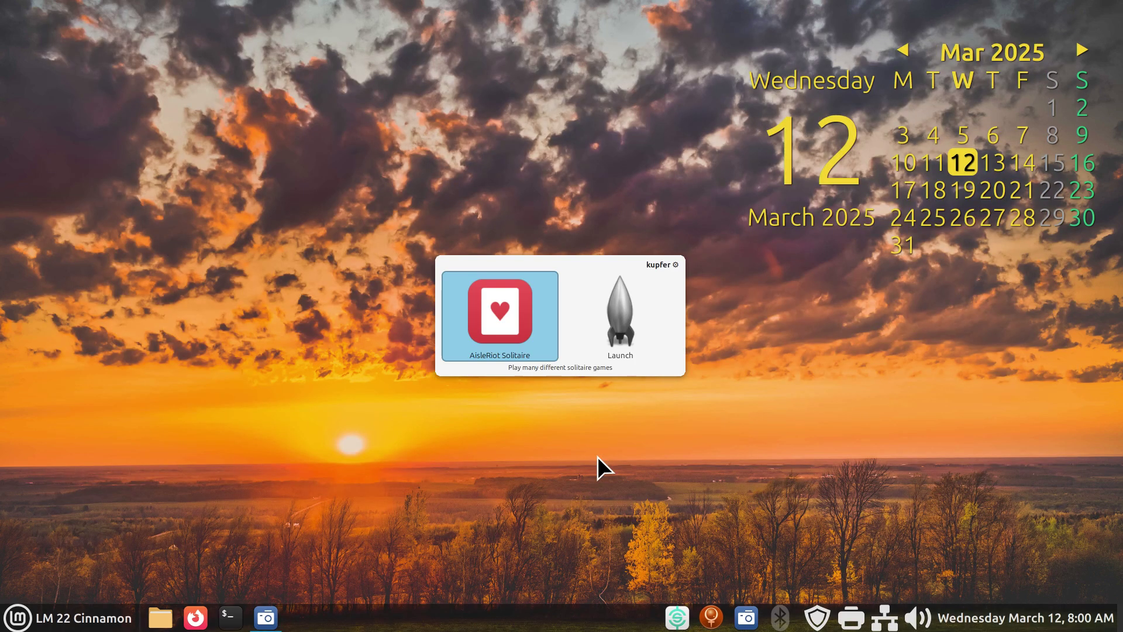
pyautogui.write('ri')
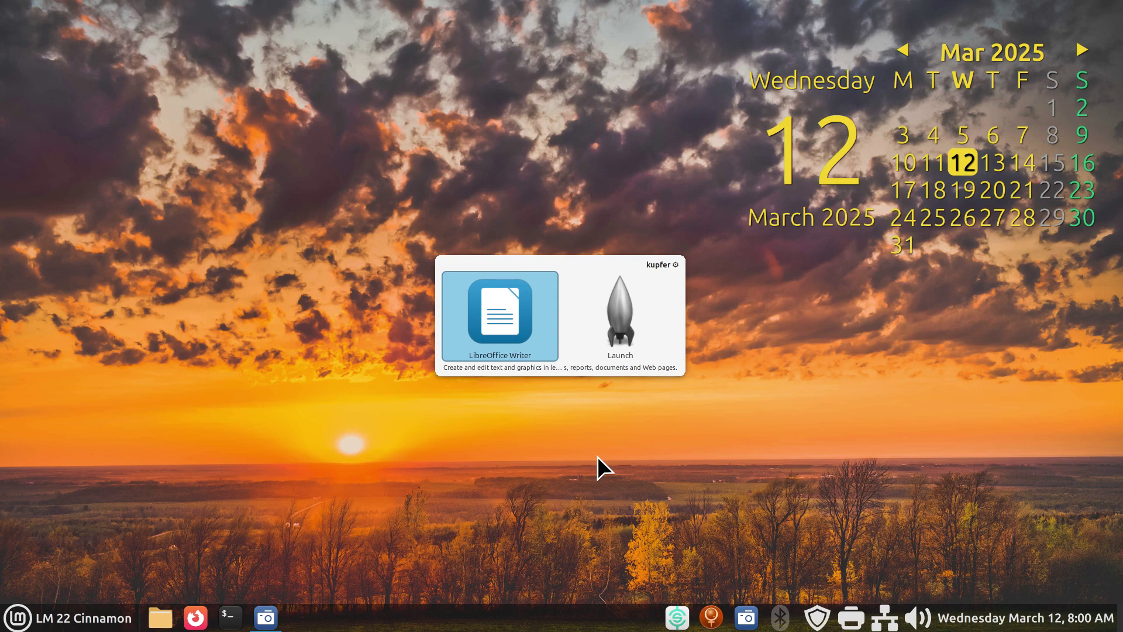
pyautogui.press('Return')
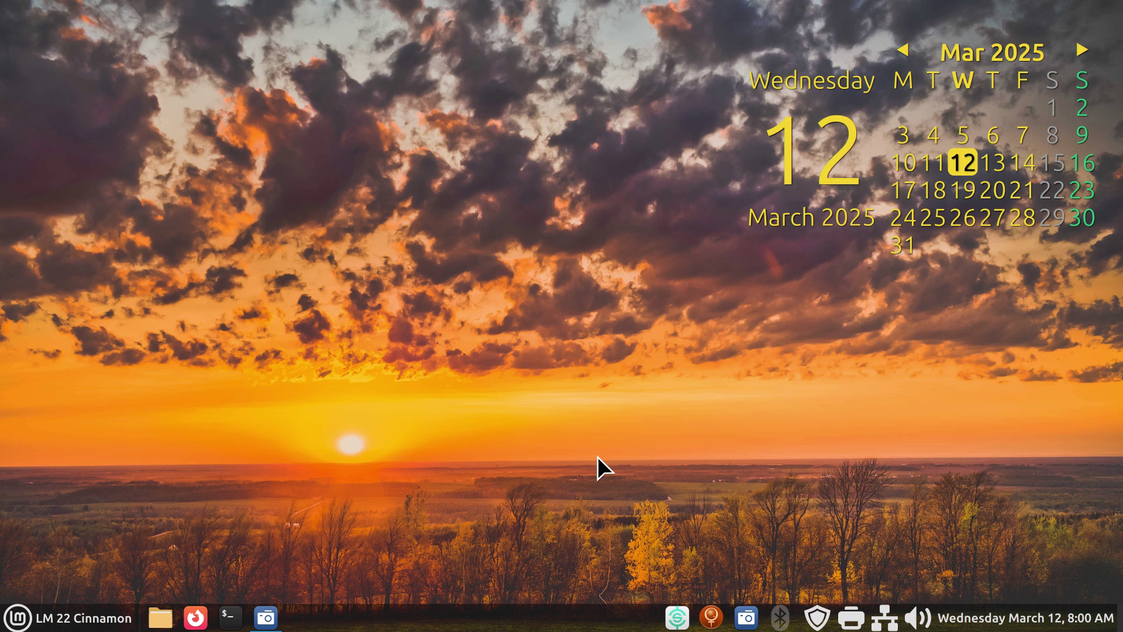
# - Launch Software Manager from the launcher with 'Sof', then summon Kupfer again
pyautogui.hotkey('ctrl', 'space')
pyautogui.write('Sof')
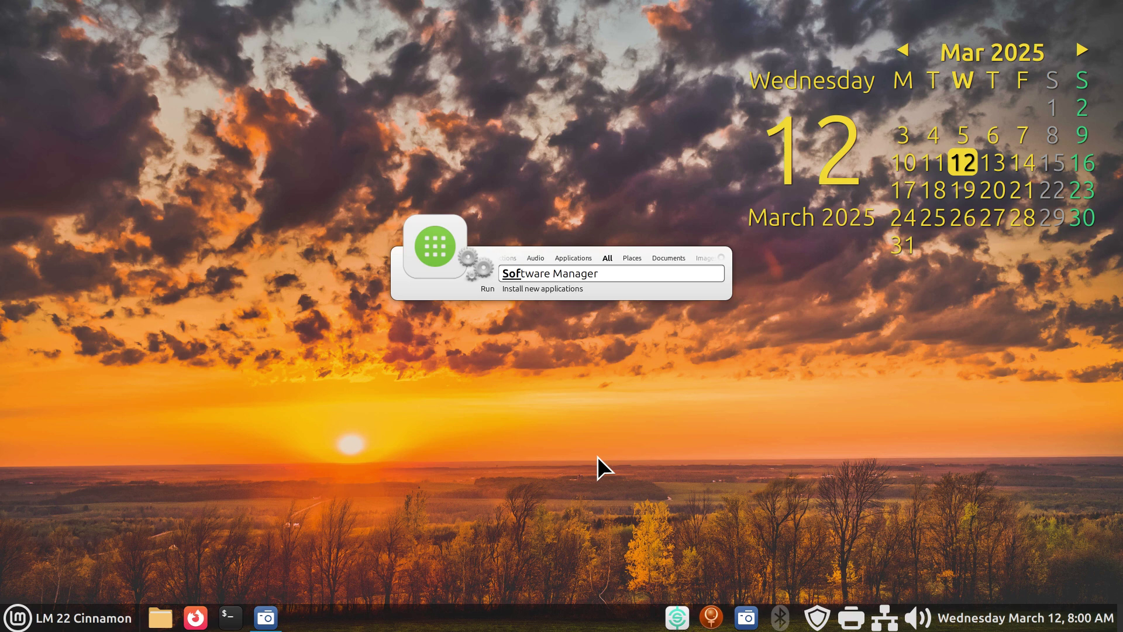
pyautogui.press('Return')
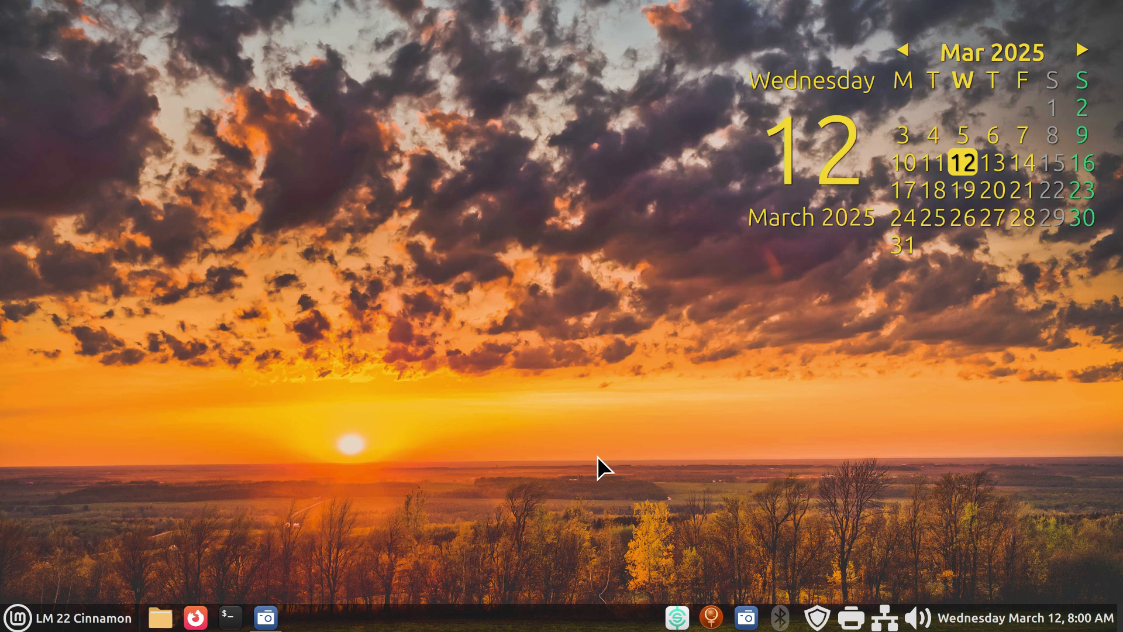
pyautogui.hotkey('ctrl', 'space')
# - Search 'Sof' in Kupfer and launch the matched Software Manager
pyautogui.write('Sof')
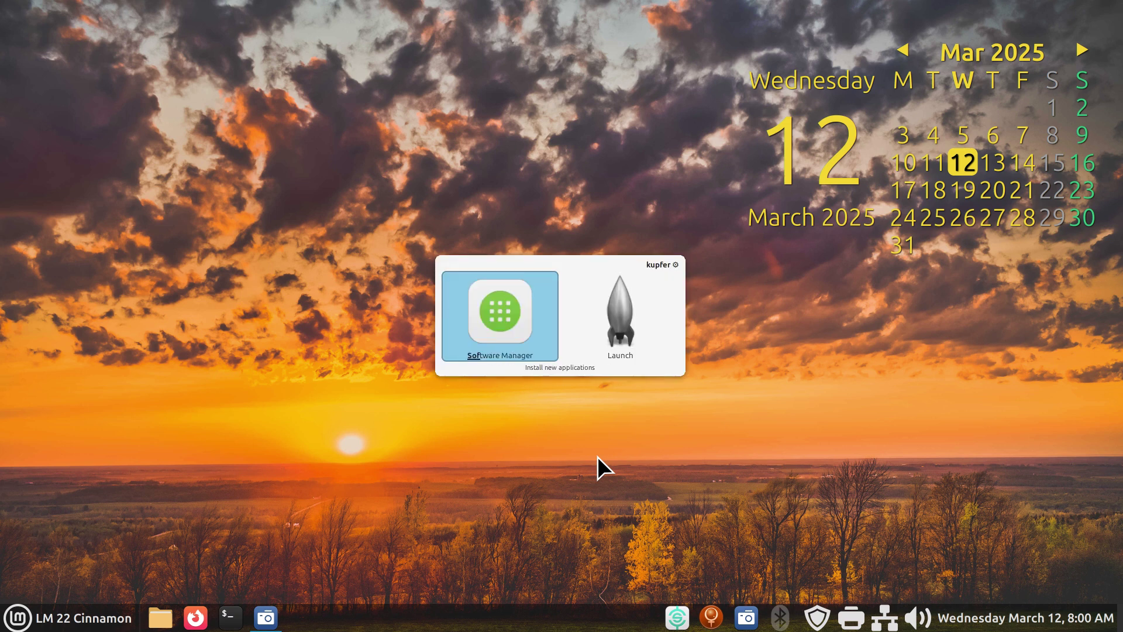
pyautogui.press('Return')
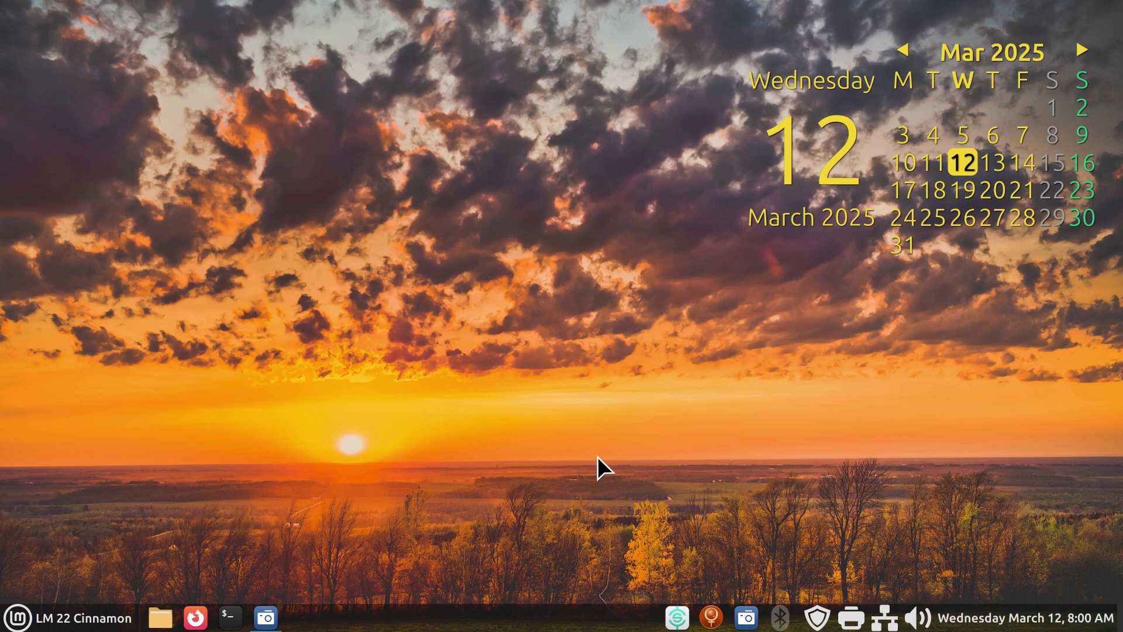
# - Open Synapse settings and Kupfer Preferences from their tray menus, placing Kupfer's window to the right
pyautogui.click(678, 617)
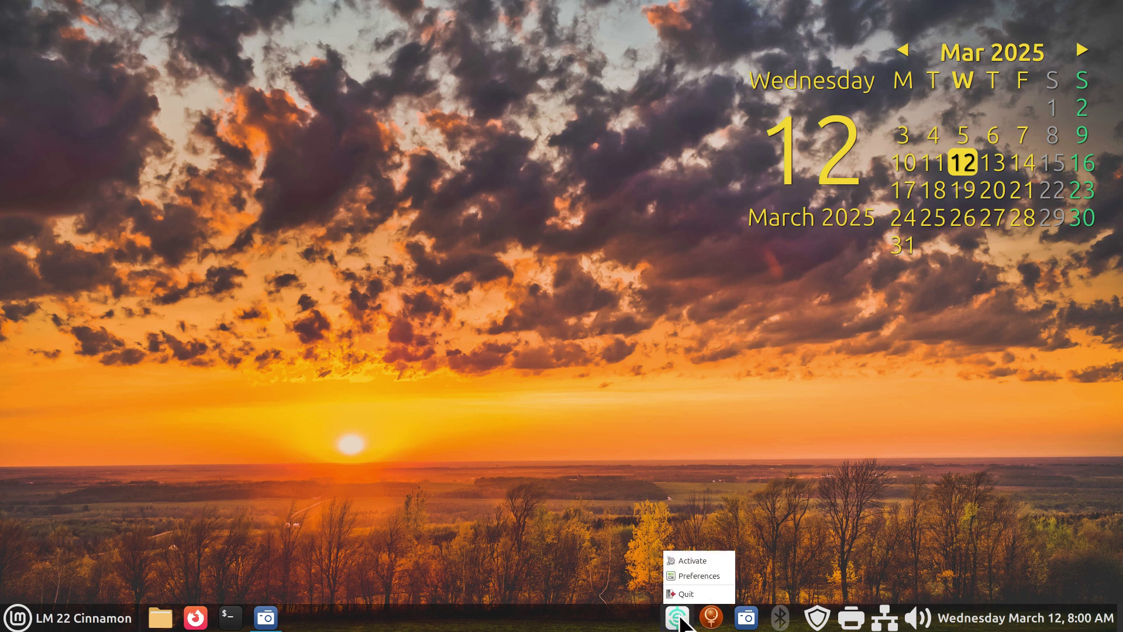
pyautogui.click(693, 577)
pyautogui.rightClick(679, 618)
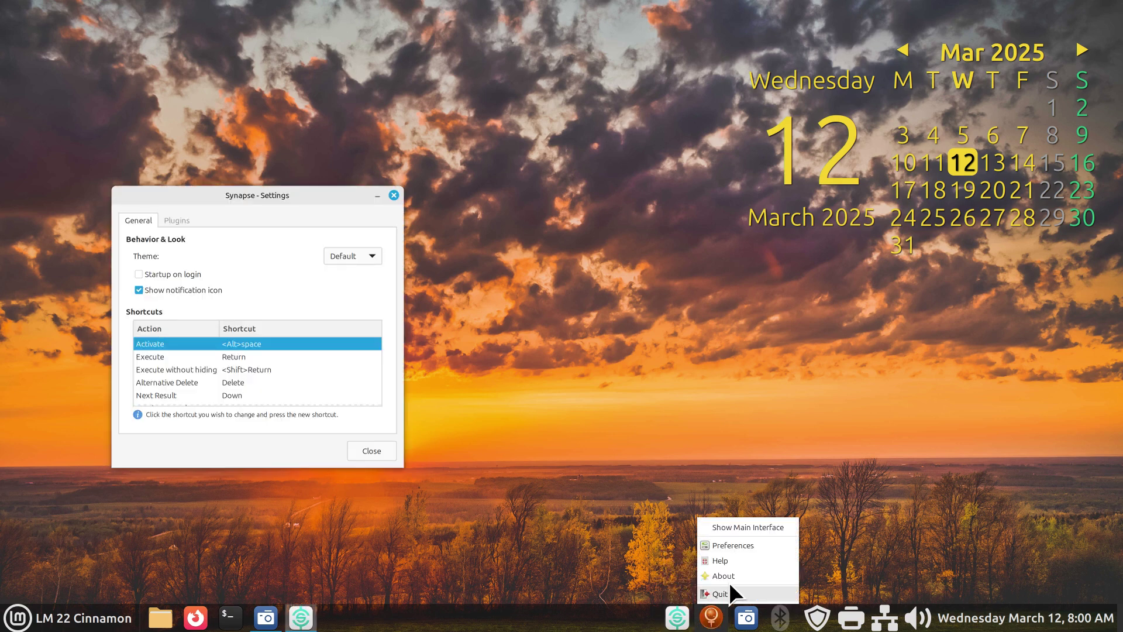
pyautogui.click(733, 545)
pyautogui.moveTo(532, 65); pyautogui.dragTo(670, 67)
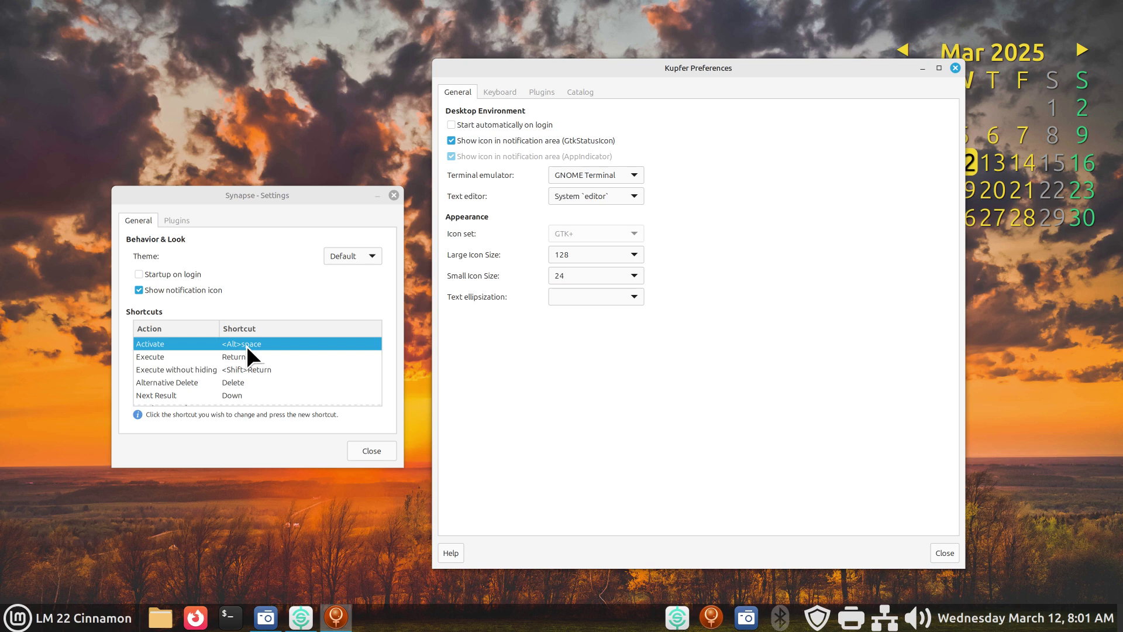
# - Compare Kupfer's Keyboard shortcuts and both Plugins lists, return both to General, then close Synapse Settings
pyautogui.click(517, 95)
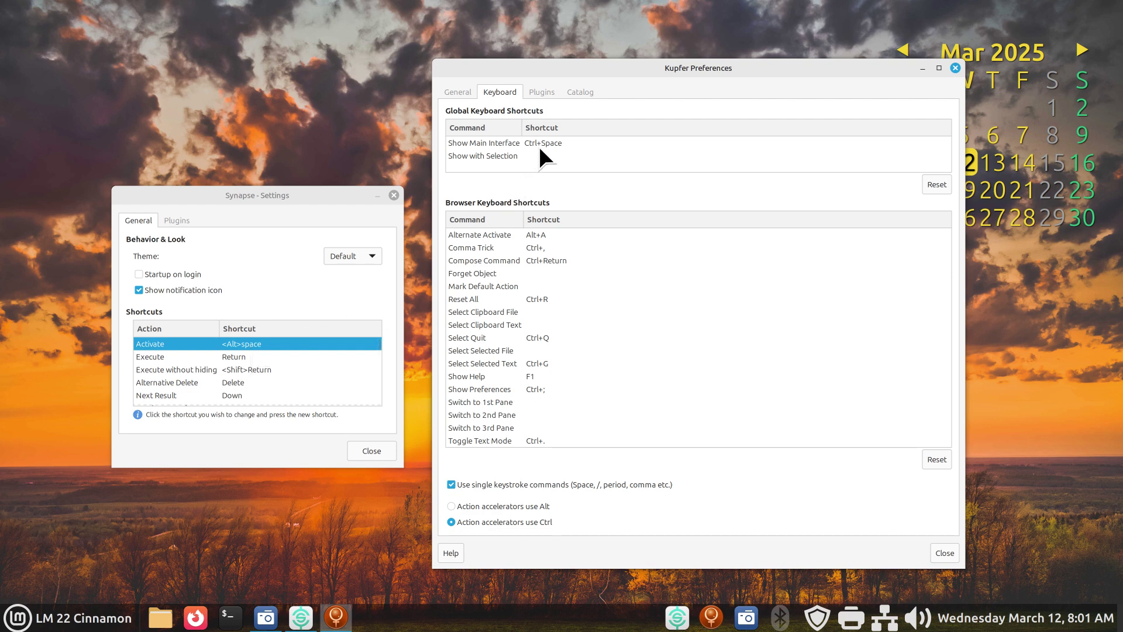
pyautogui.click(176, 221)
pyautogui.click(538, 93)
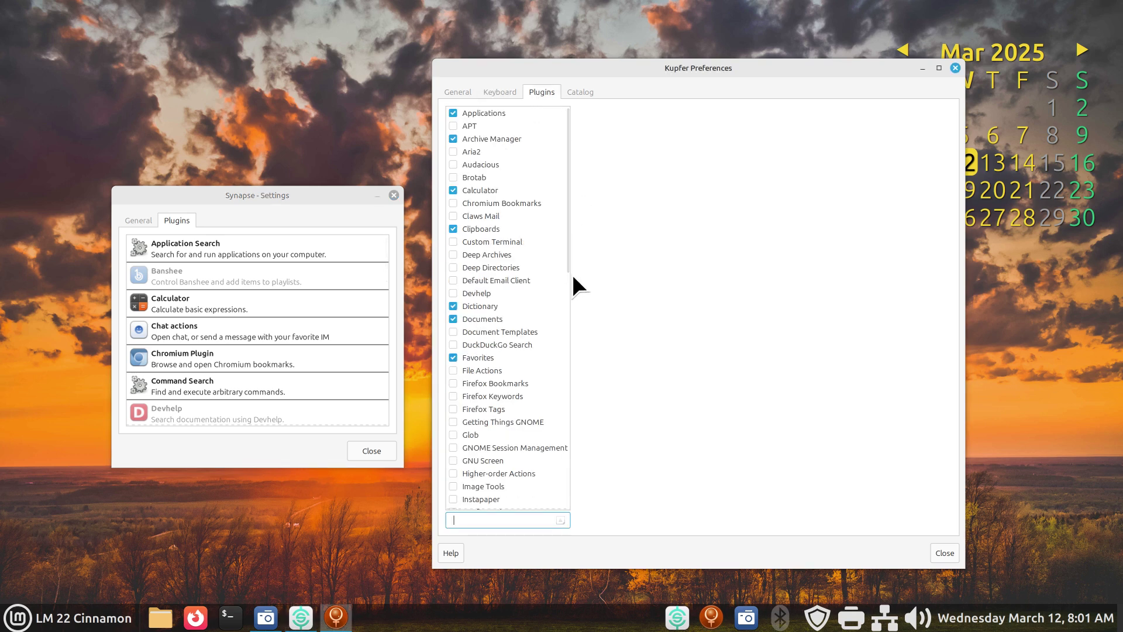
pyautogui.click(132, 222)
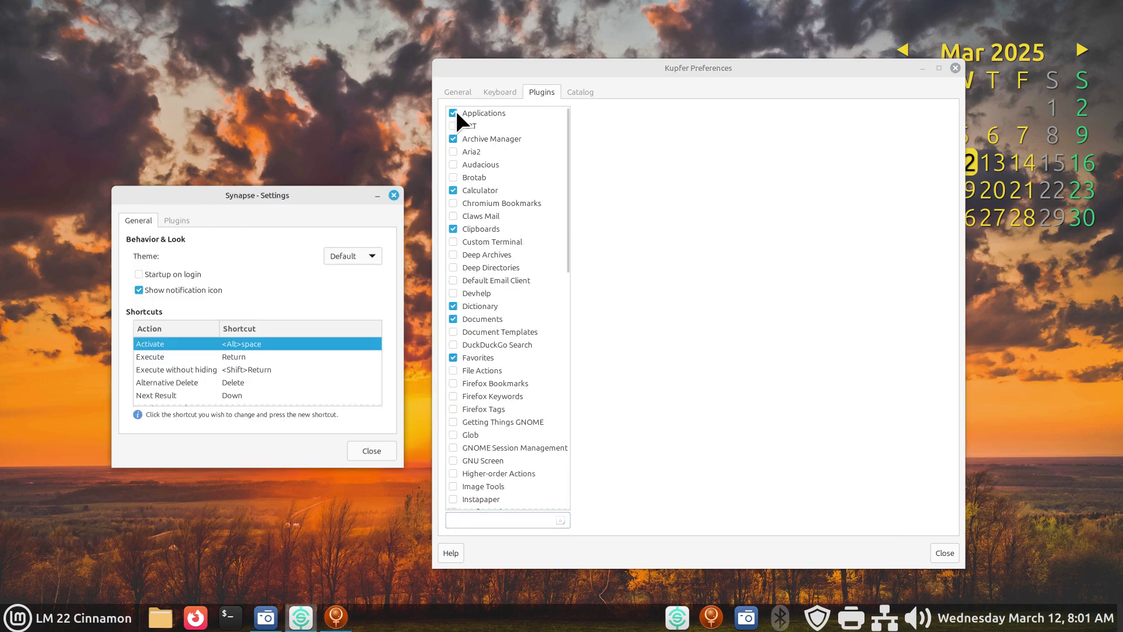
pyautogui.click(465, 91)
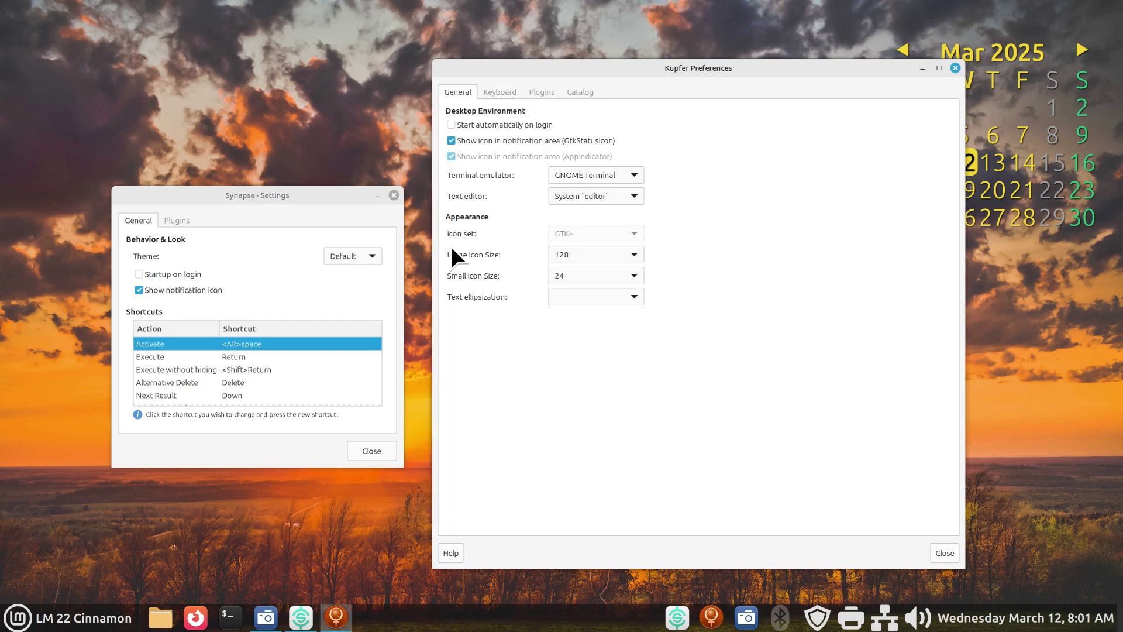
pyautogui.click(394, 194)
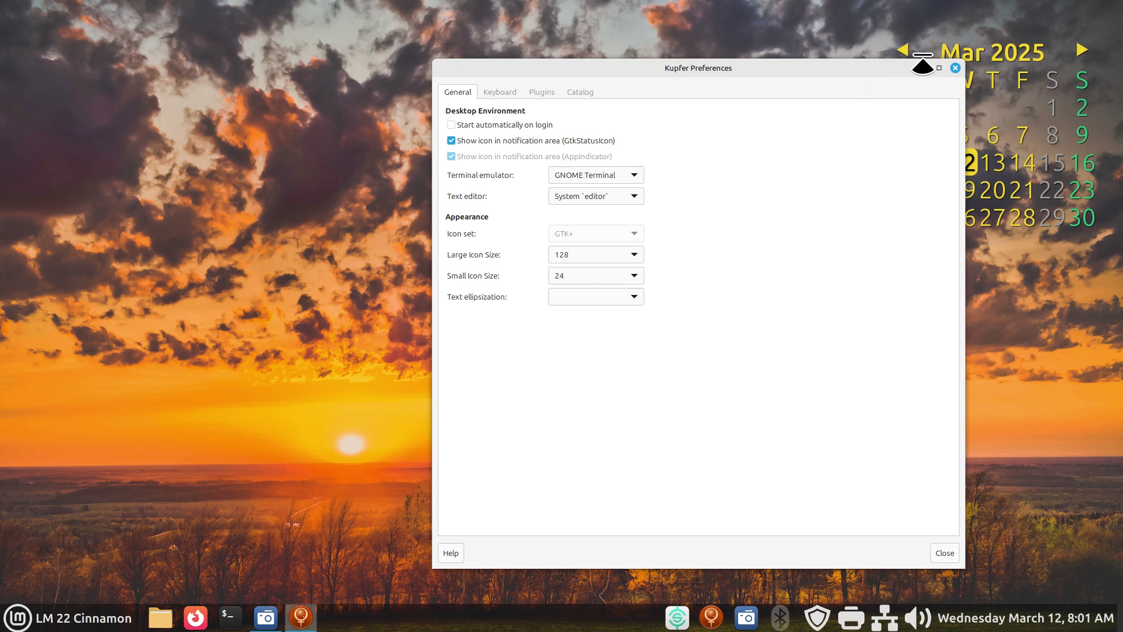
# - Close Kupfer Preferences and start Software Manager through Synapse by searching 'so'
pyautogui.click(956, 68)
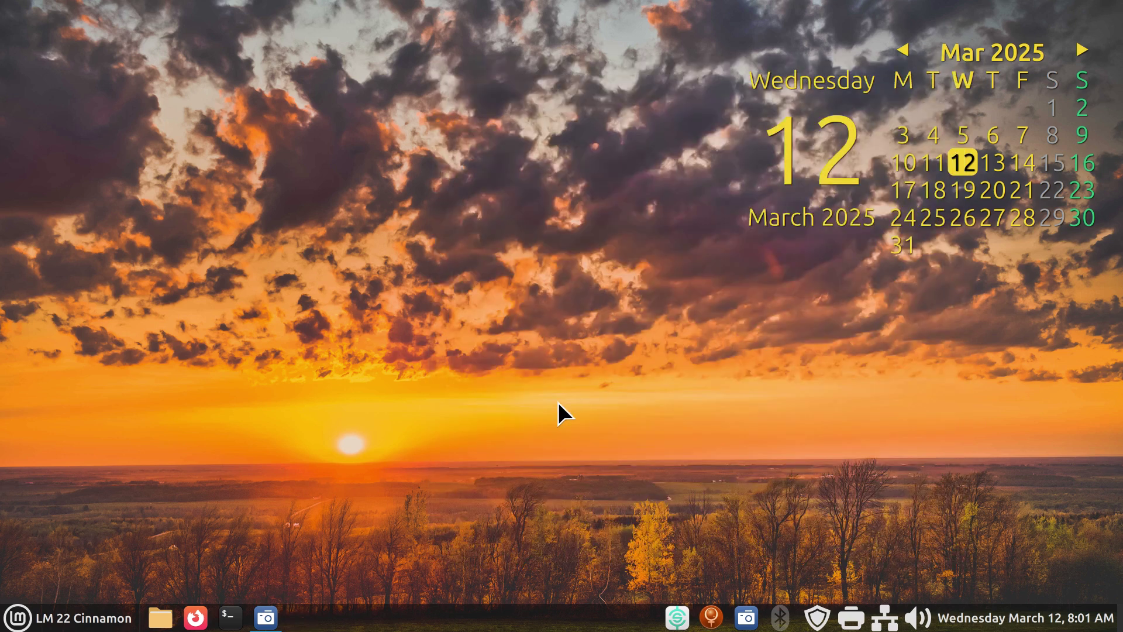
pyautogui.hotkey('ctrl', 'space')
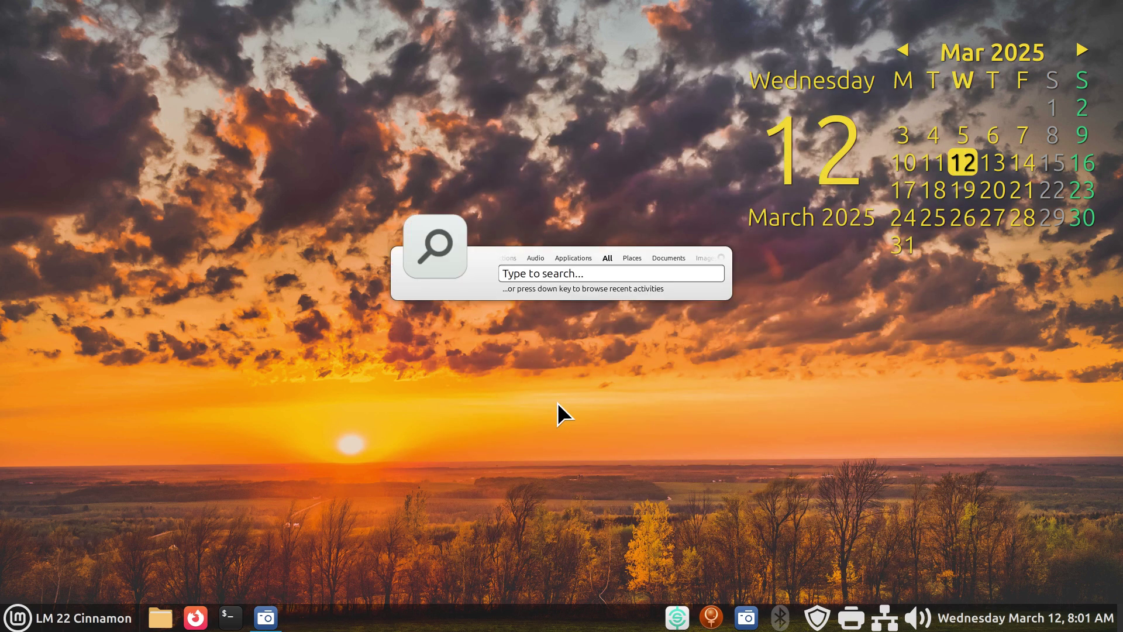
pyautogui.write('so')
pyautogui.press('Return')
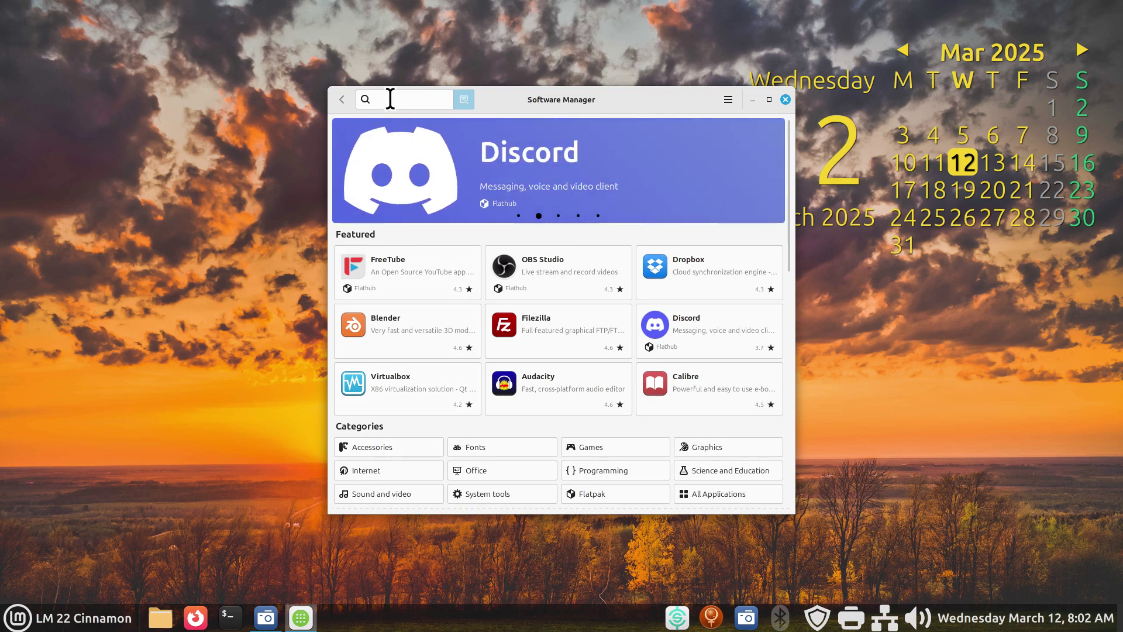
# - Open Synapse's page under Accessories and browse its screenshots, then return to the list
pyautogui.click(387, 446)
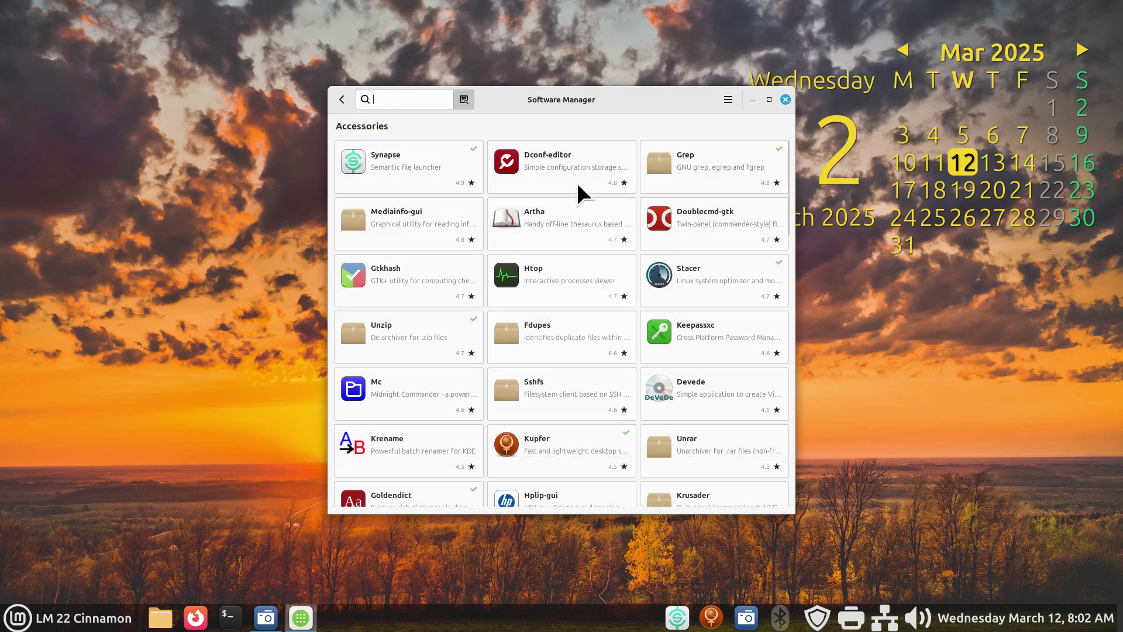
pyautogui.click(378, 163)
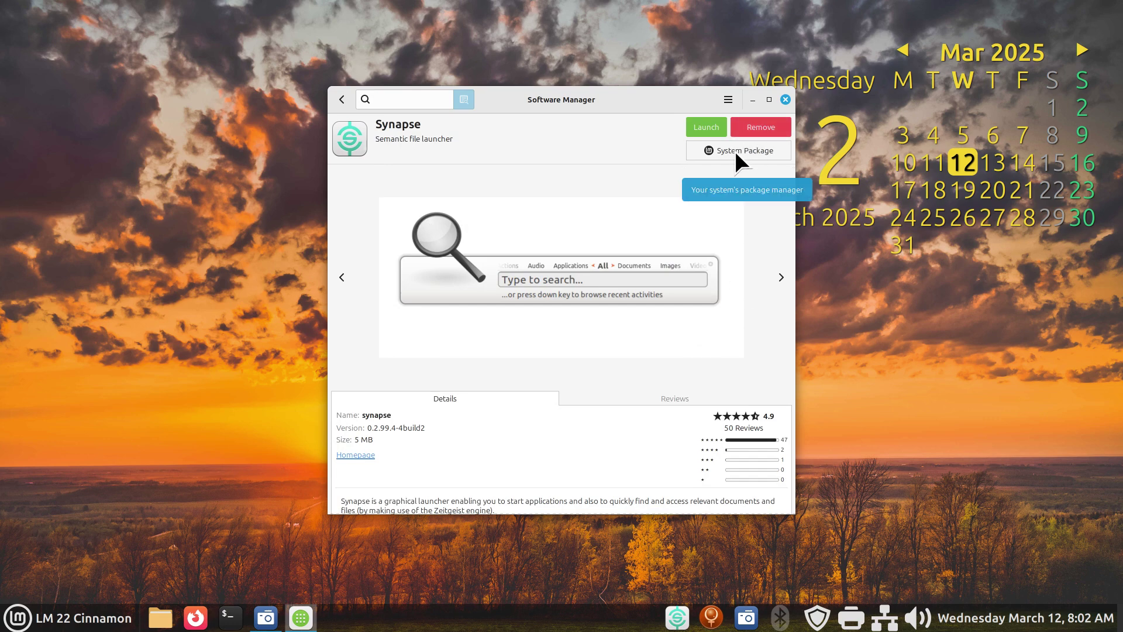
pyautogui.click(782, 280)
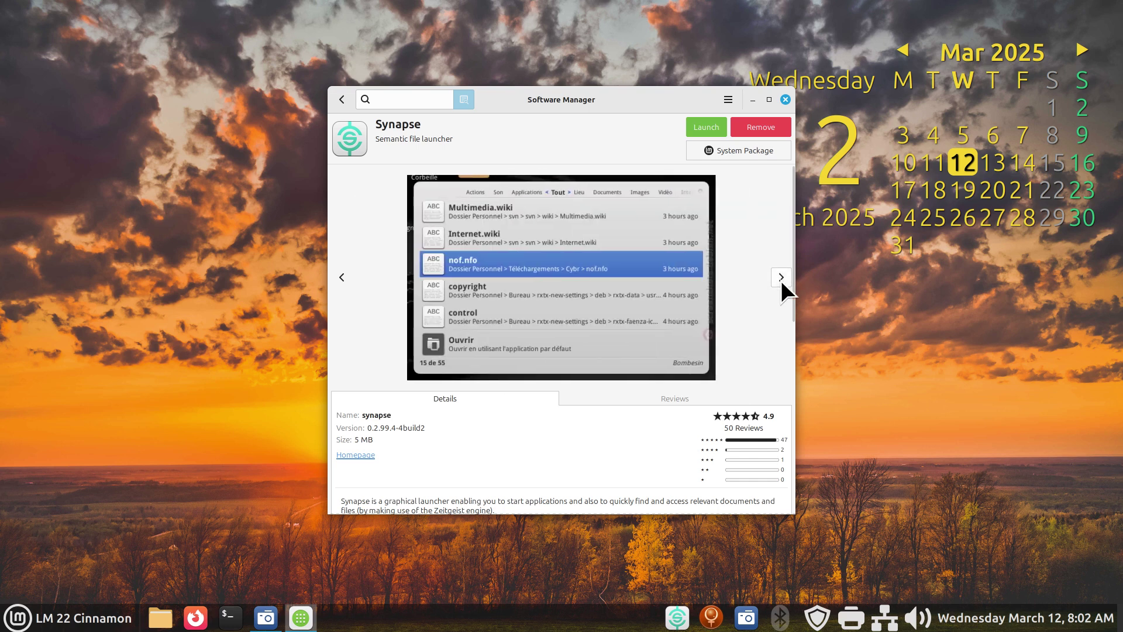
pyautogui.click(781, 280)
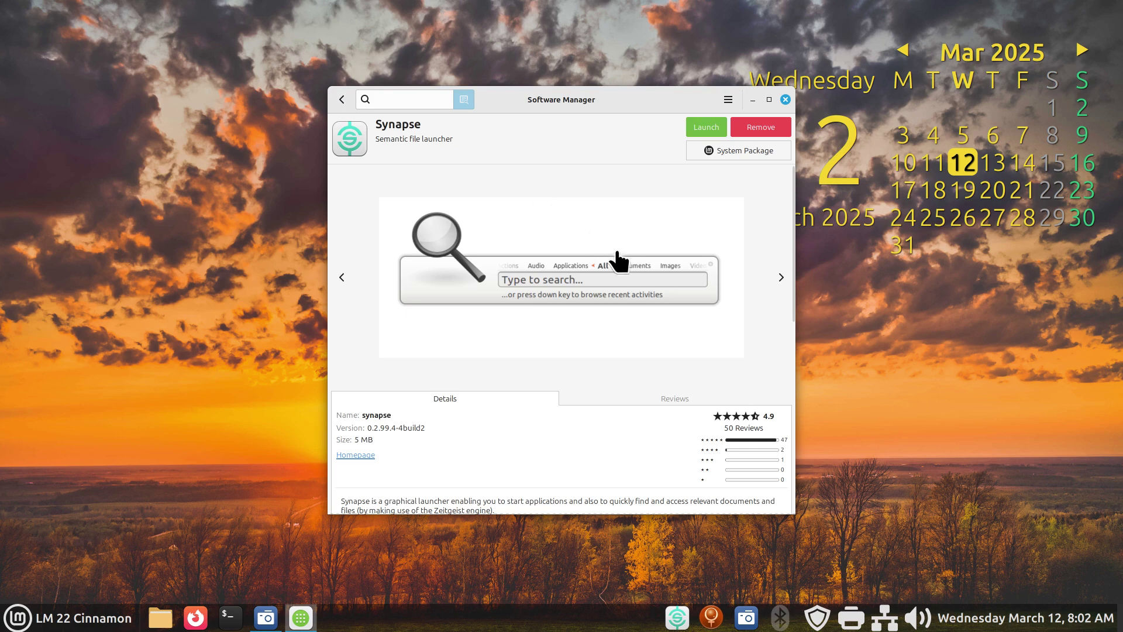
pyautogui.click(343, 100)
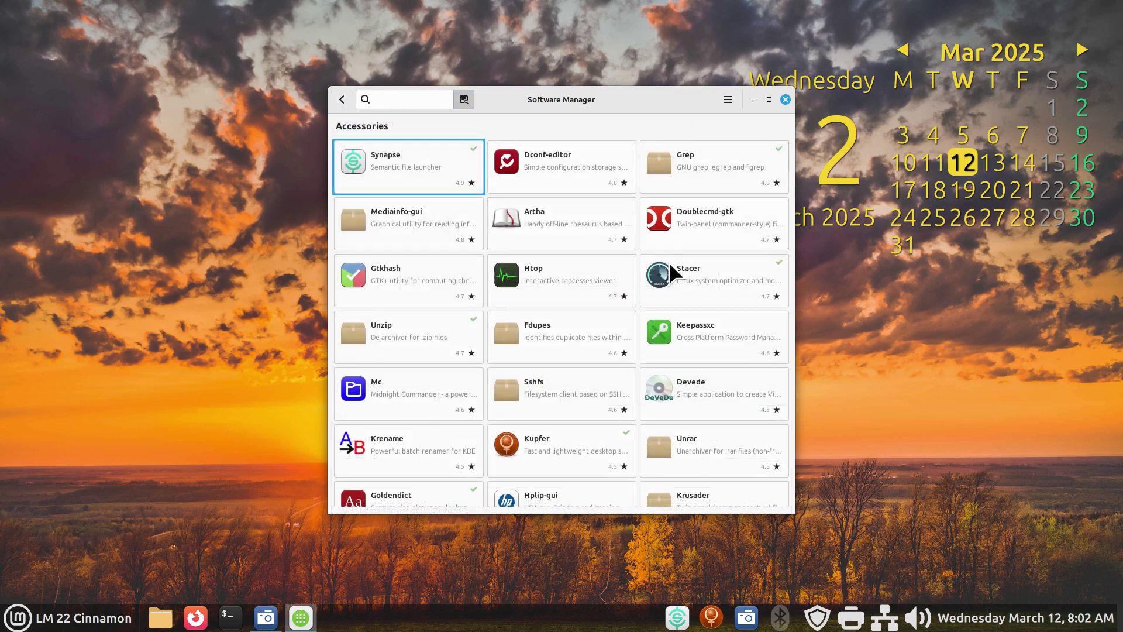
# - Open Kupfer's page, browse three of its screenshots, and close Software Manager
pyautogui.click(566, 445)
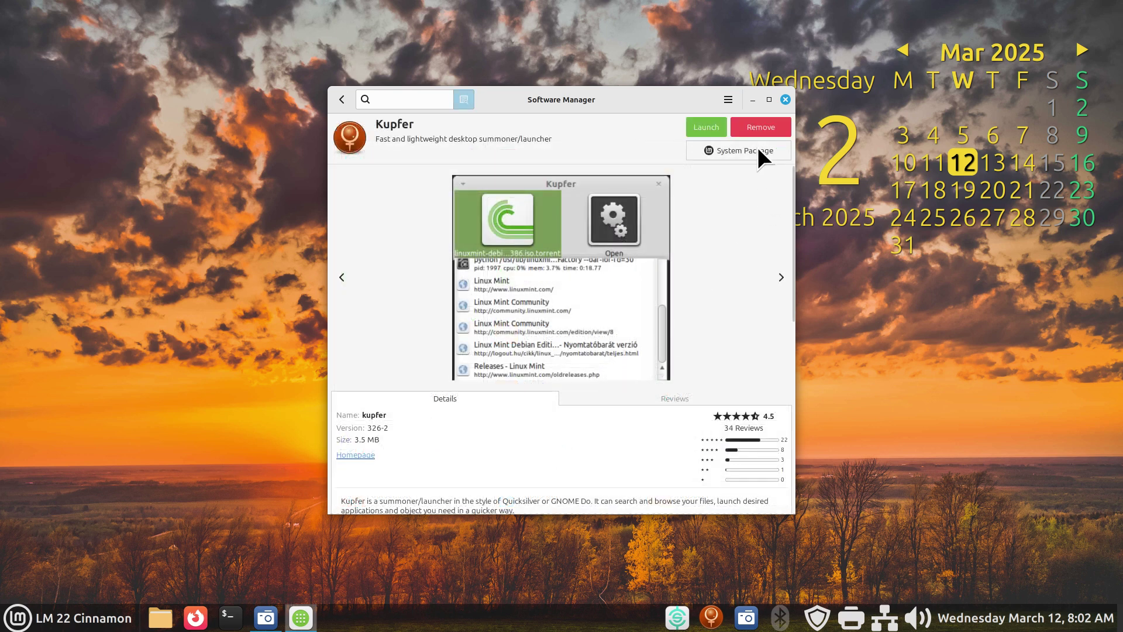
pyautogui.click(781, 277)
pyautogui.click(780, 277)
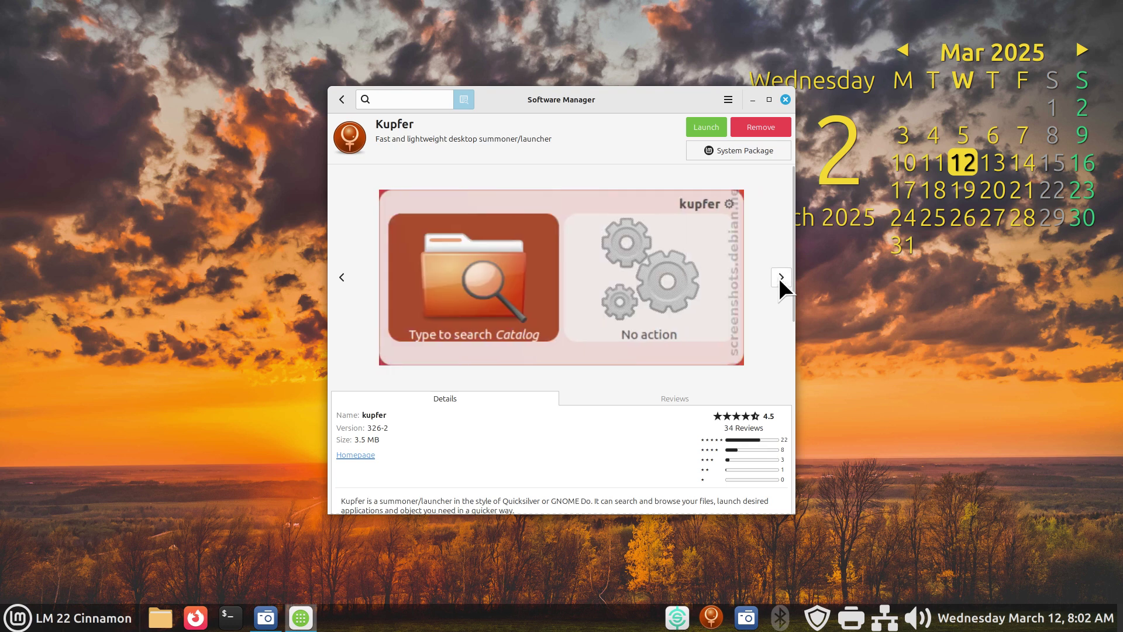
pyautogui.click(781, 277)
pyautogui.click(785, 99)
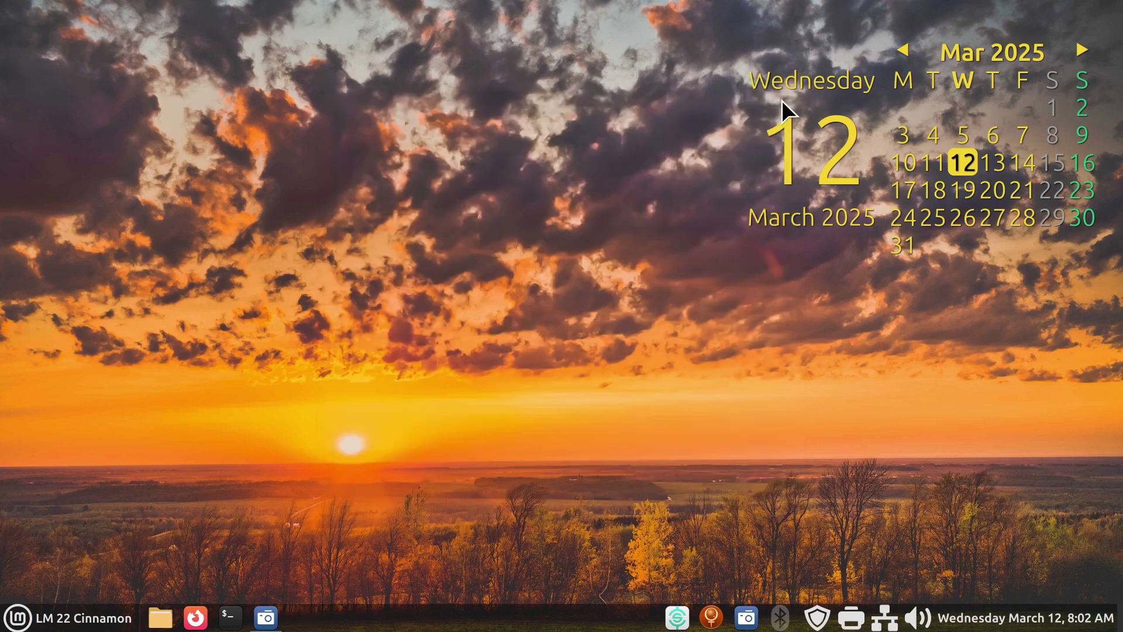
pyautogui.click(45, 627)
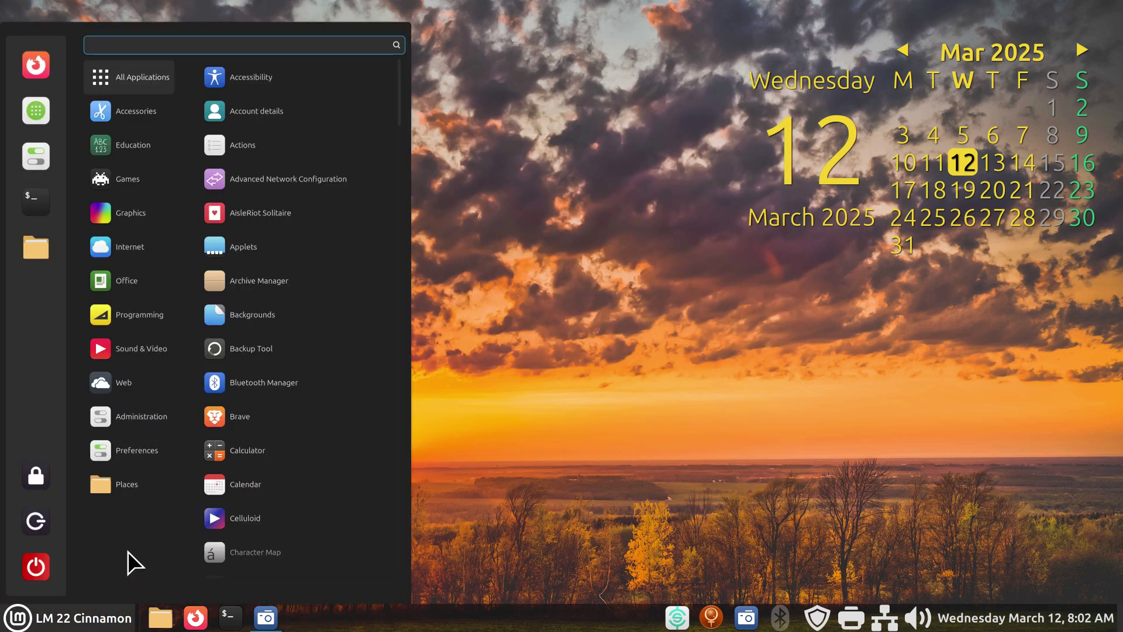
pyautogui.moveTo(109, 190)
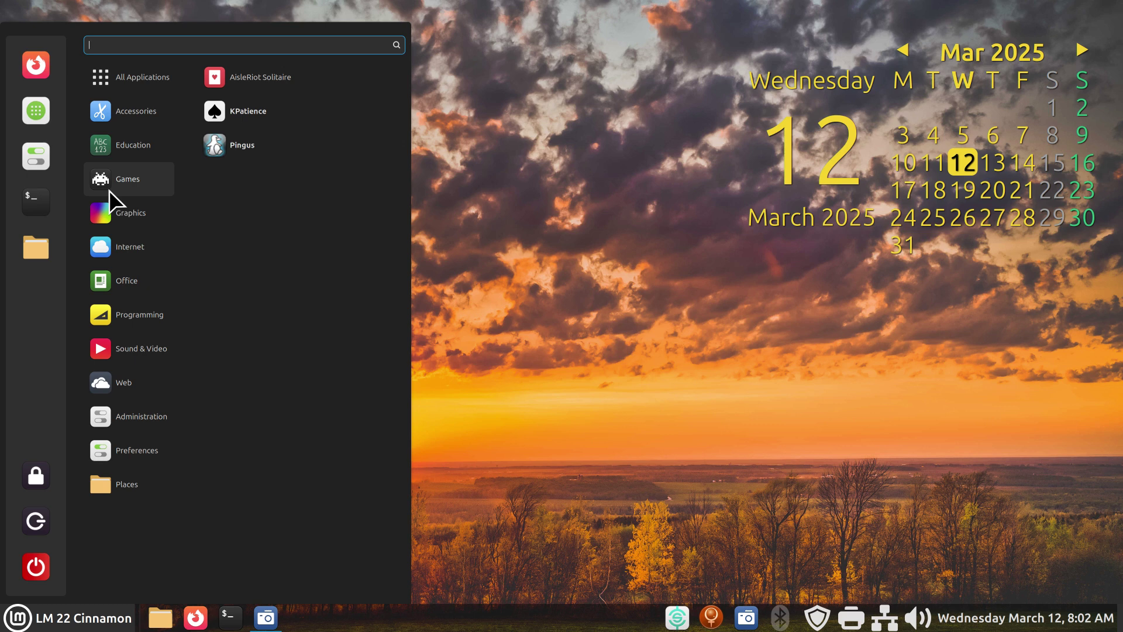
pyautogui.moveTo(150, 281)
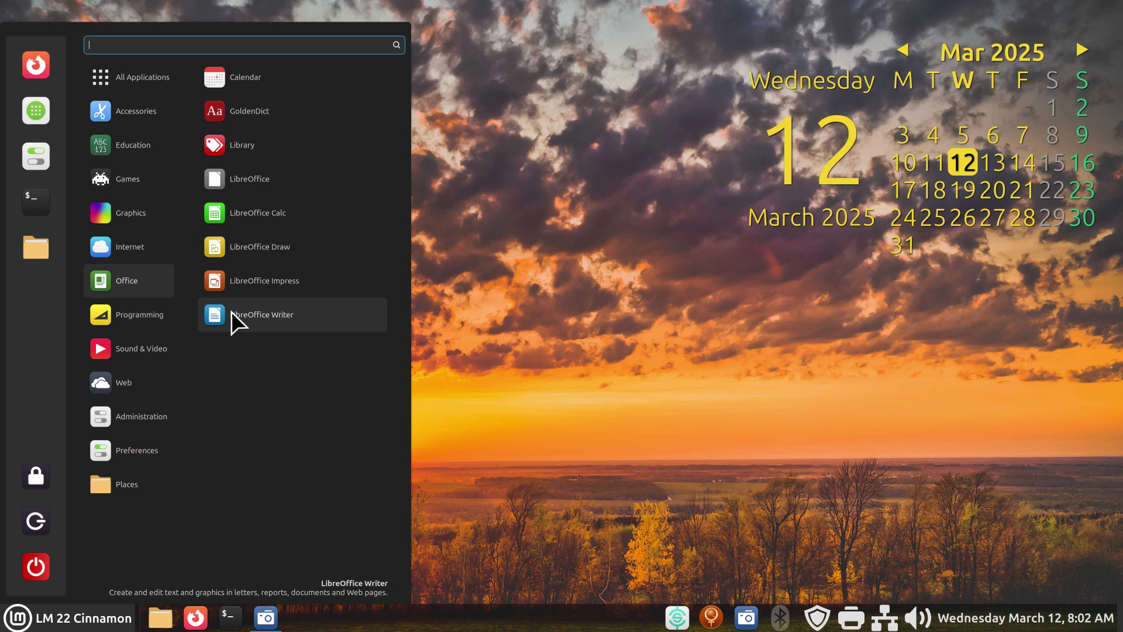
pyautogui.moveTo(159, 423)
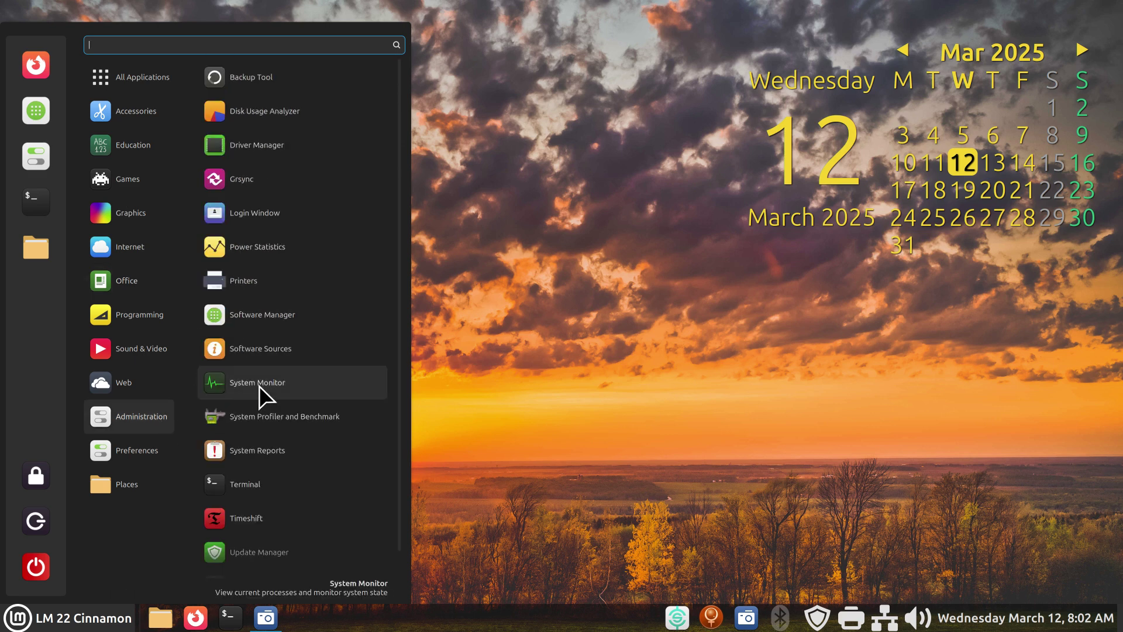
pyautogui.click(644, 385)
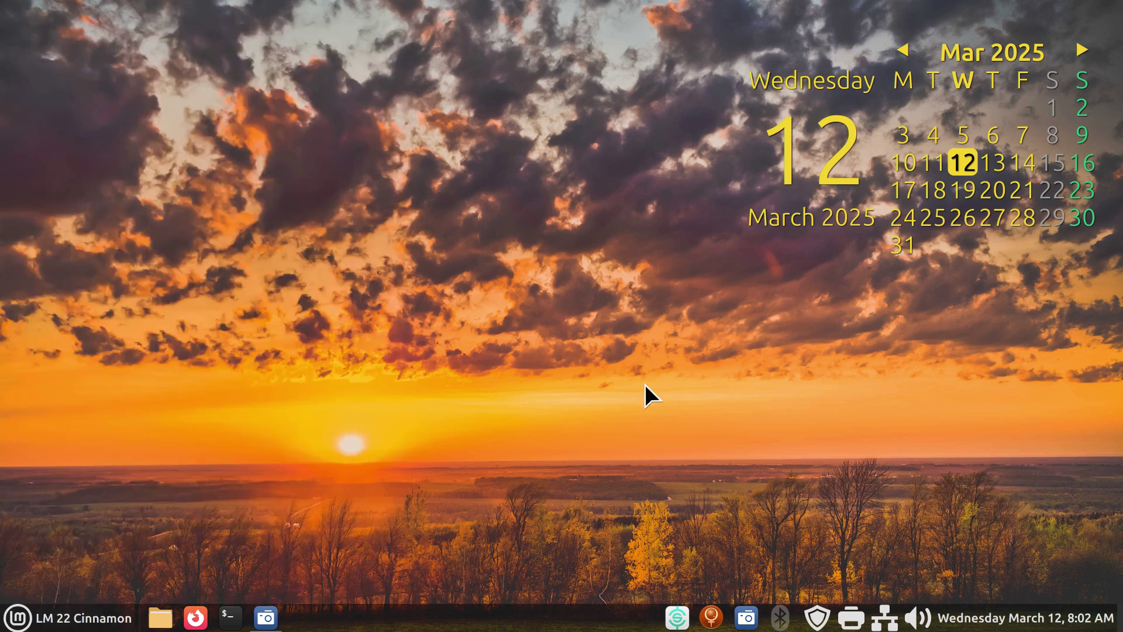
pyautogui.hotkey('ctrl', 'space')
pyautogui.write('m Monitor')
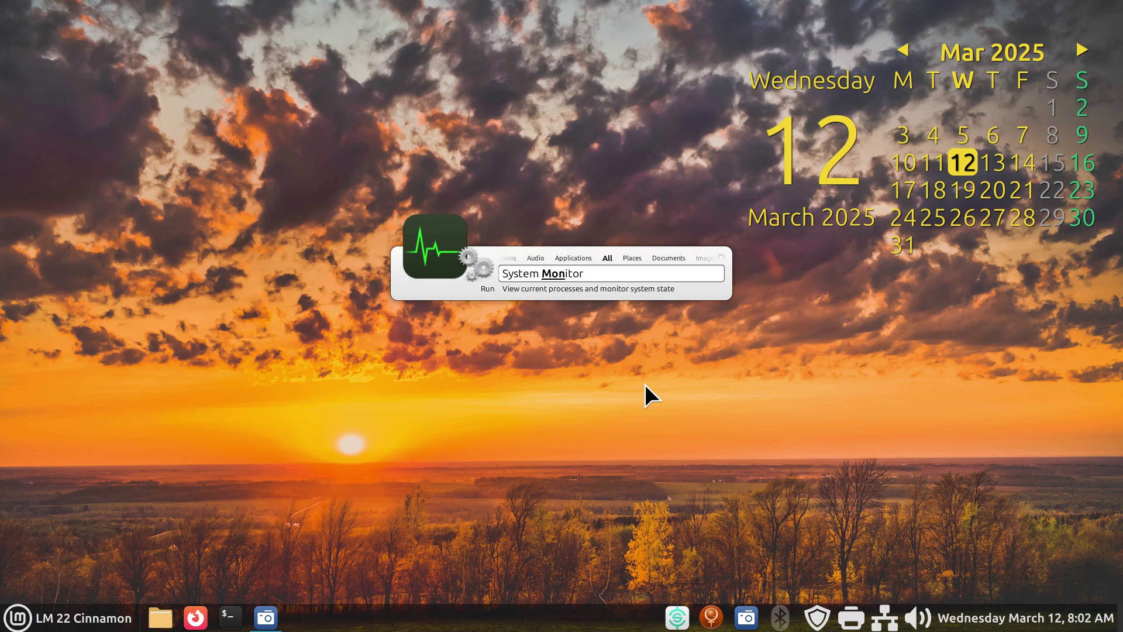
pyautogui.press('Return')
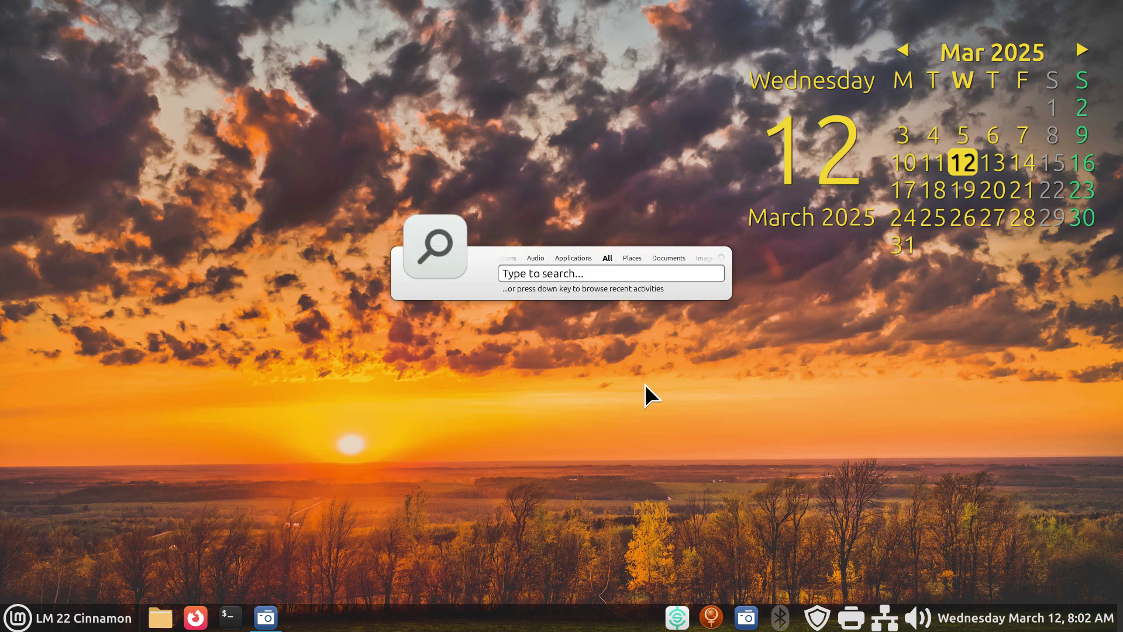